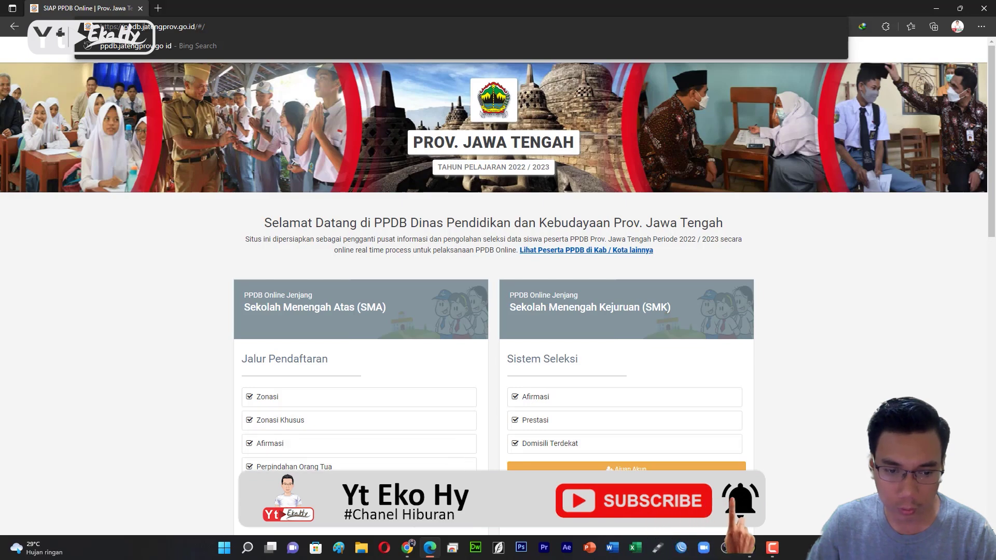
# Start the SMA account application with the student's NISN, in-province SMP/MTS, graduating 2022.
pyautogui.click(426, 516)
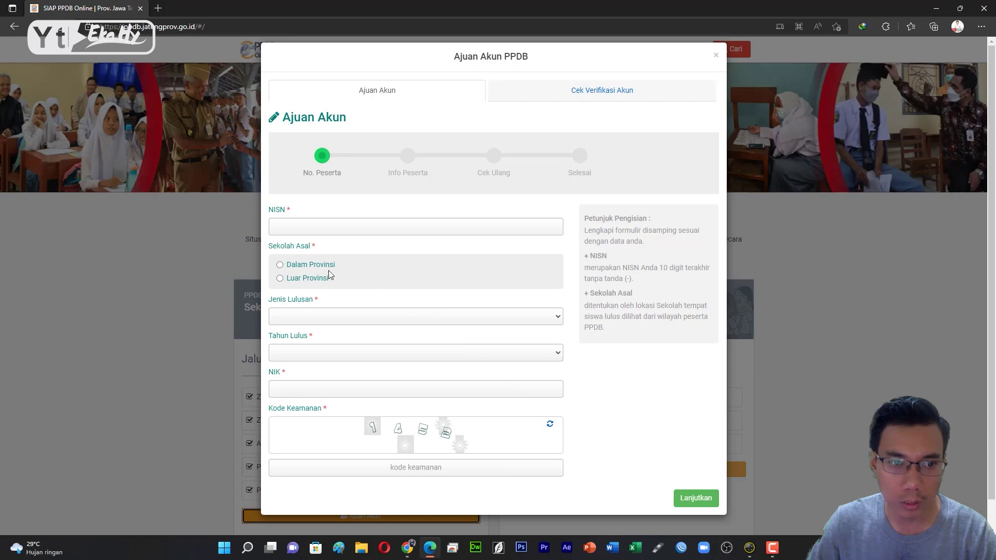
pyautogui.click(287, 225)
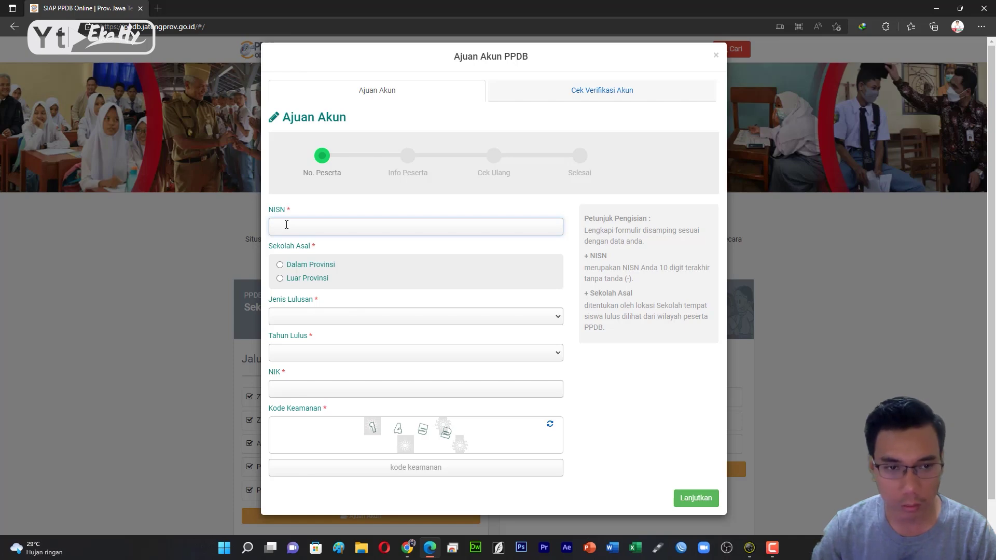
pyautogui.write('007')
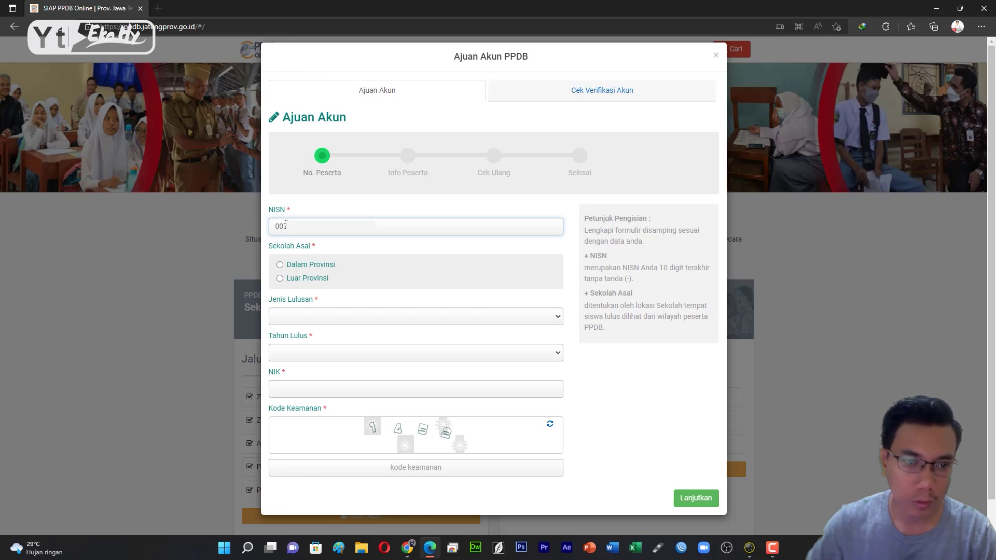
pyautogui.click(281, 266)
pyautogui.click(310, 315)
pyautogui.click(306, 332)
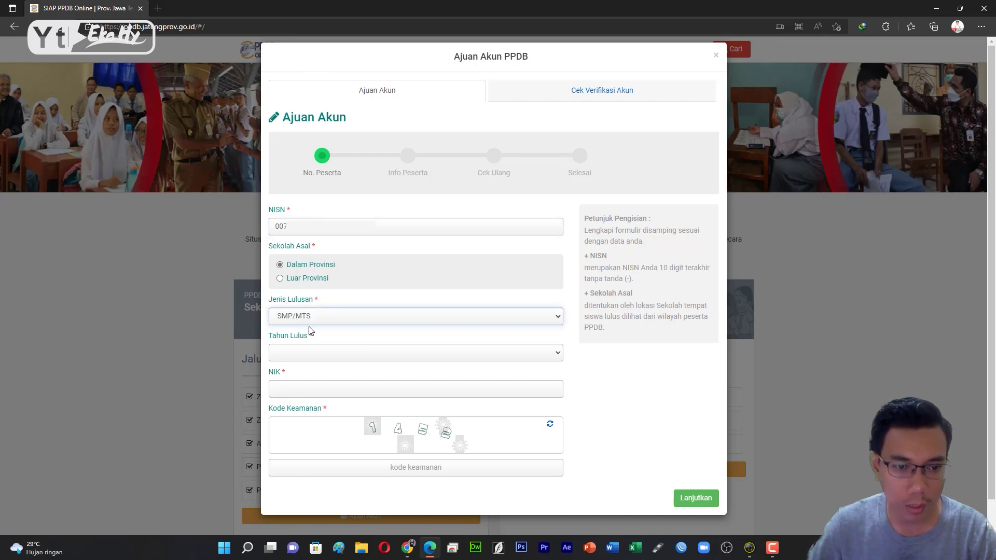
pyautogui.click(304, 352)
pyautogui.click(299, 369)
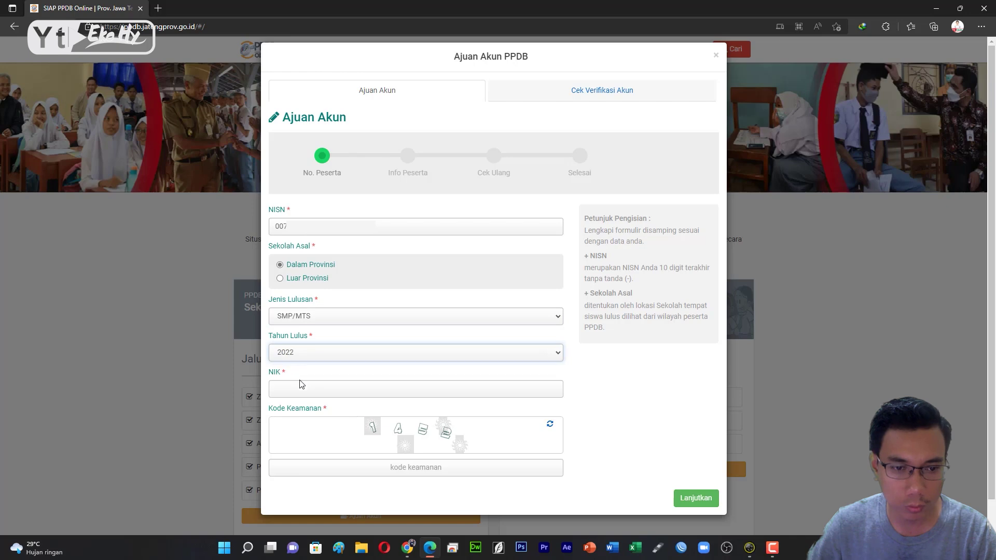
# Enter the student's NIK and the security code, then continue to Info Peserta.
pyautogui.click(304, 394)
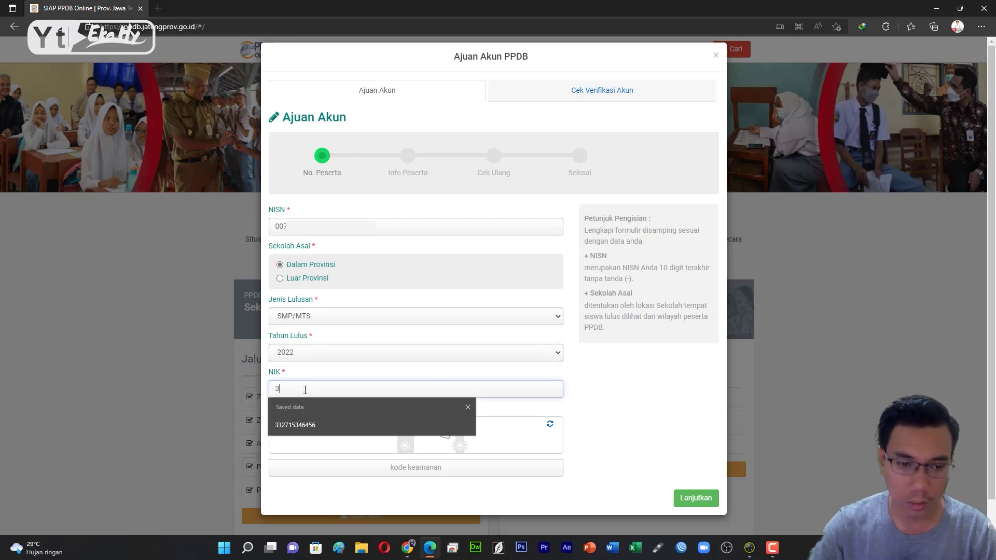
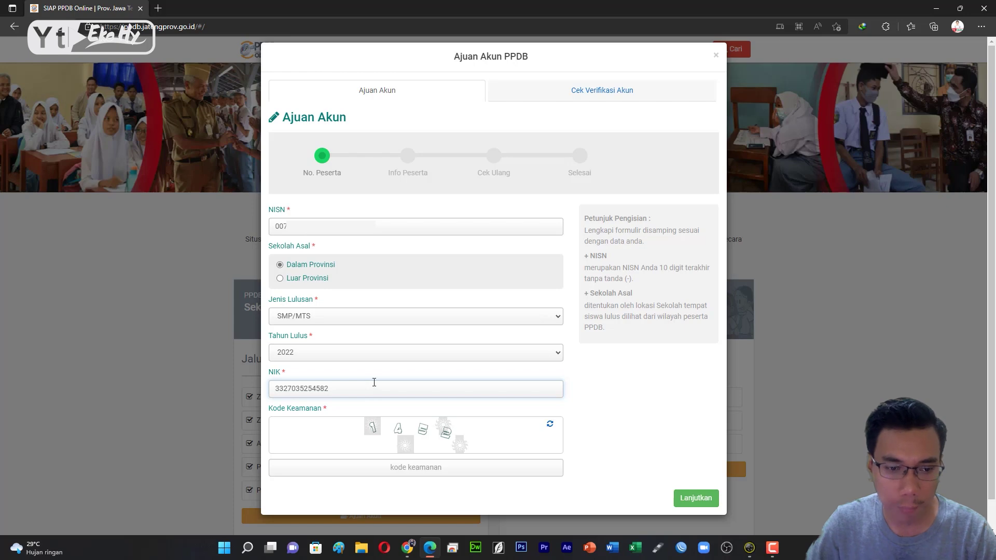
pyautogui.click(414, 469)
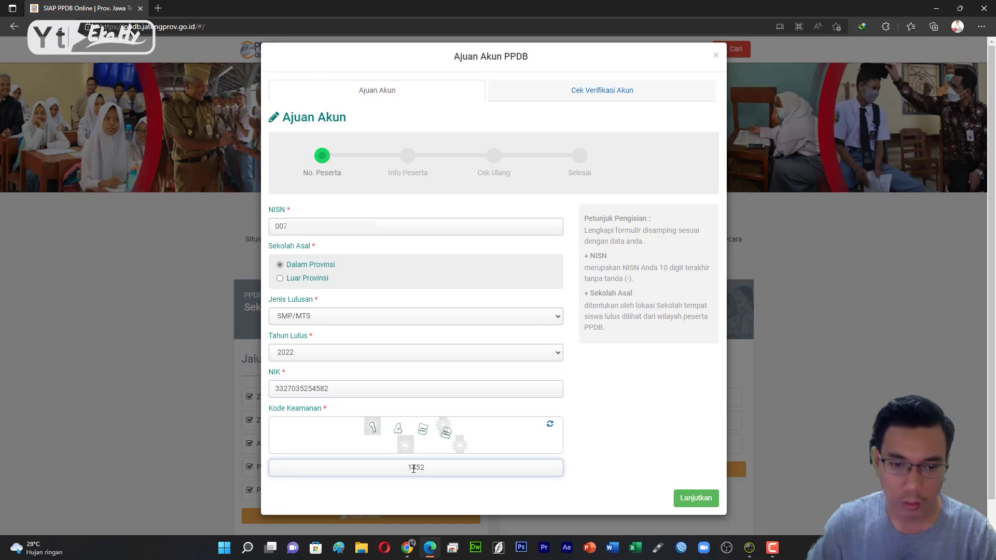
pyautogui.click(693, 499)
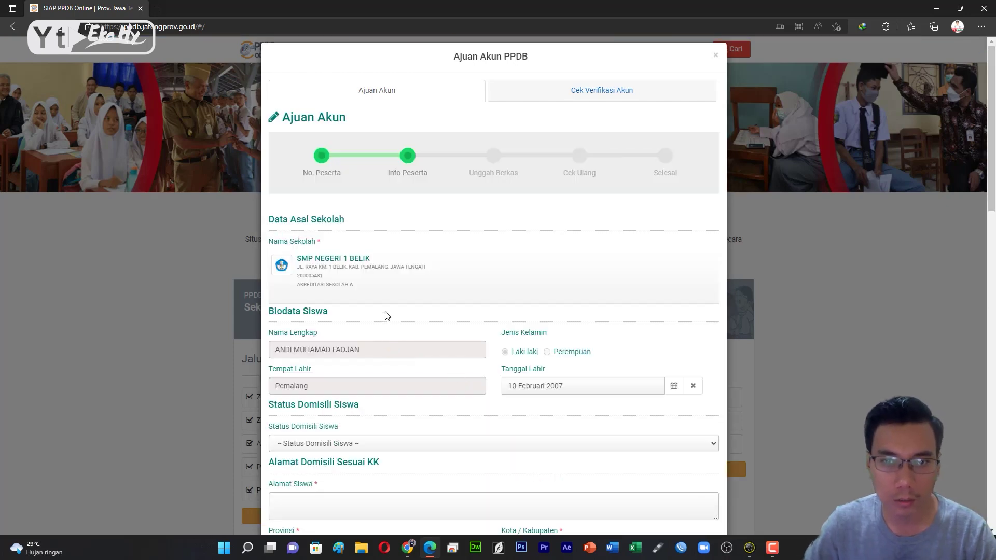
# Set the student's domicile status to Sesuai KK (Kartu Keluarga).
pyautogui.scroll(-3, 331, 238)
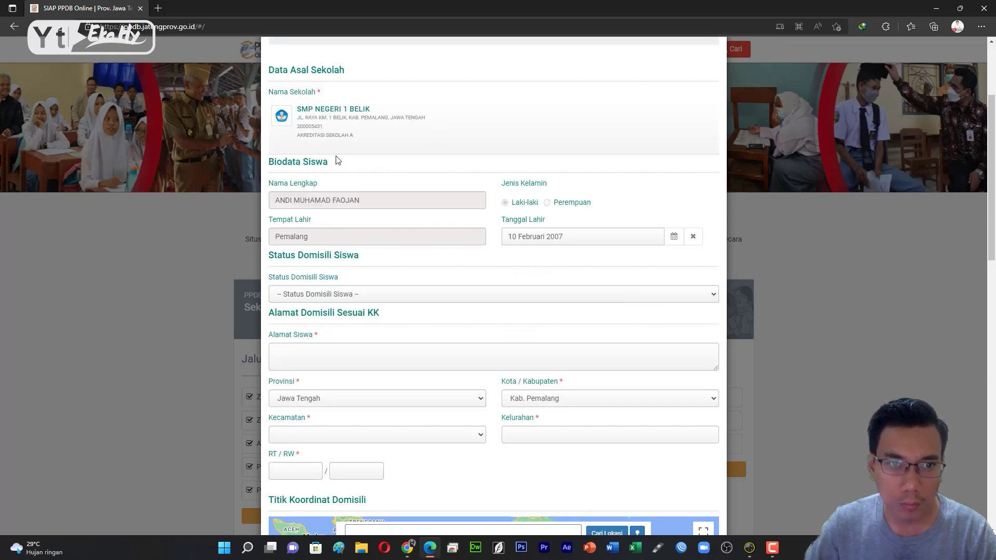
pyautogui.moveTo(358, 140); pyautogui.dragTo(317, 136)
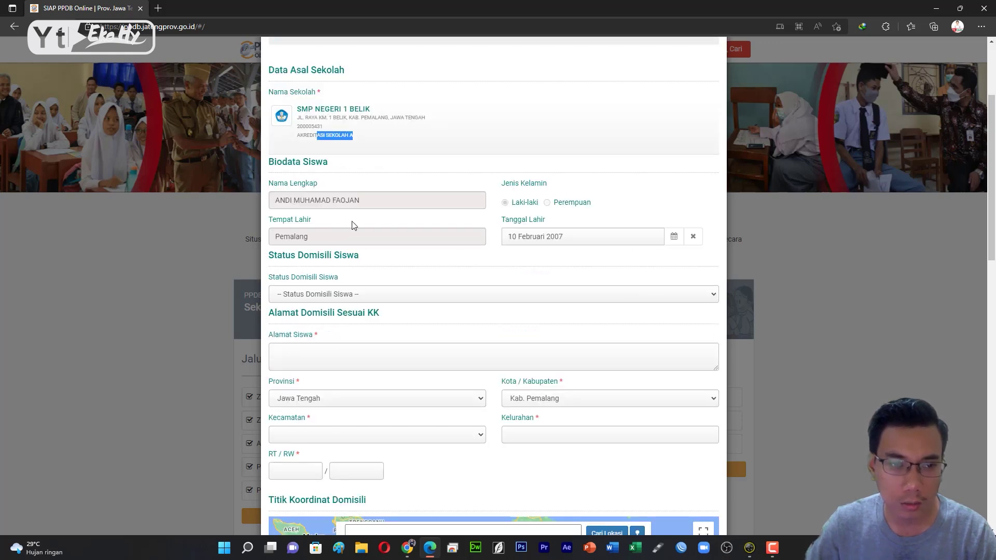
pyautogui.scroll(-2, 352, 221)
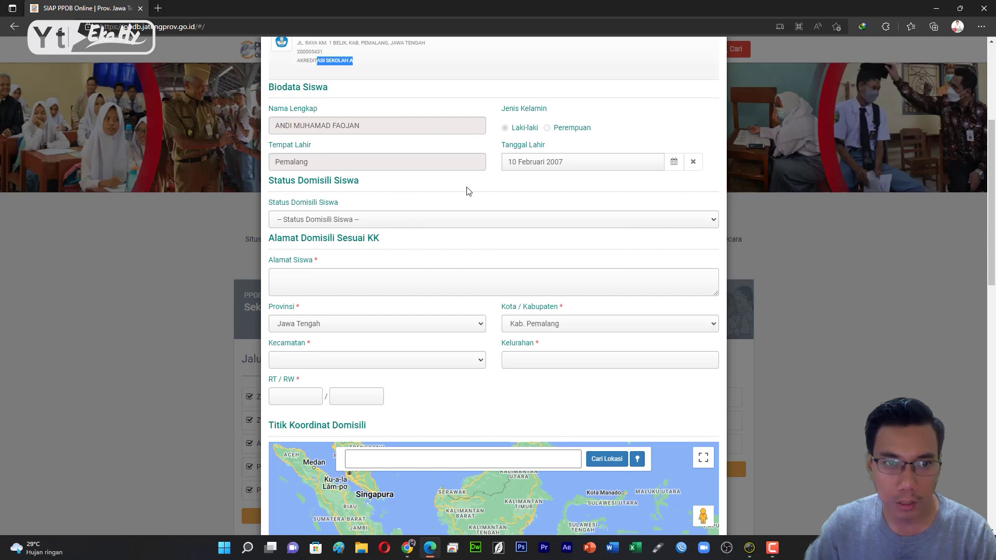
pyautogui.scroll(-2, 469, 190)
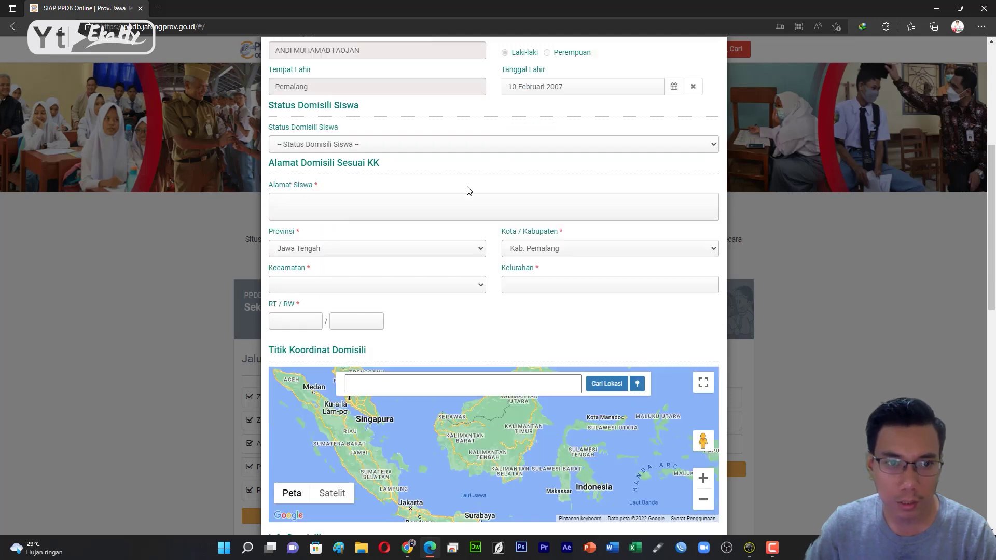
pyautogui.click(318, 148)
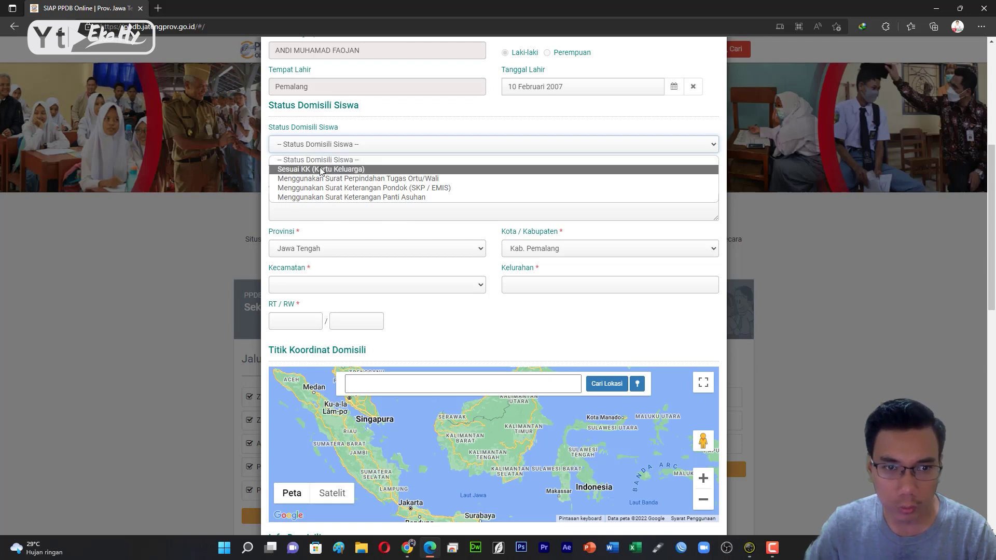
pyautogui.click(321, 170)
pyautogui.click(314, 199)
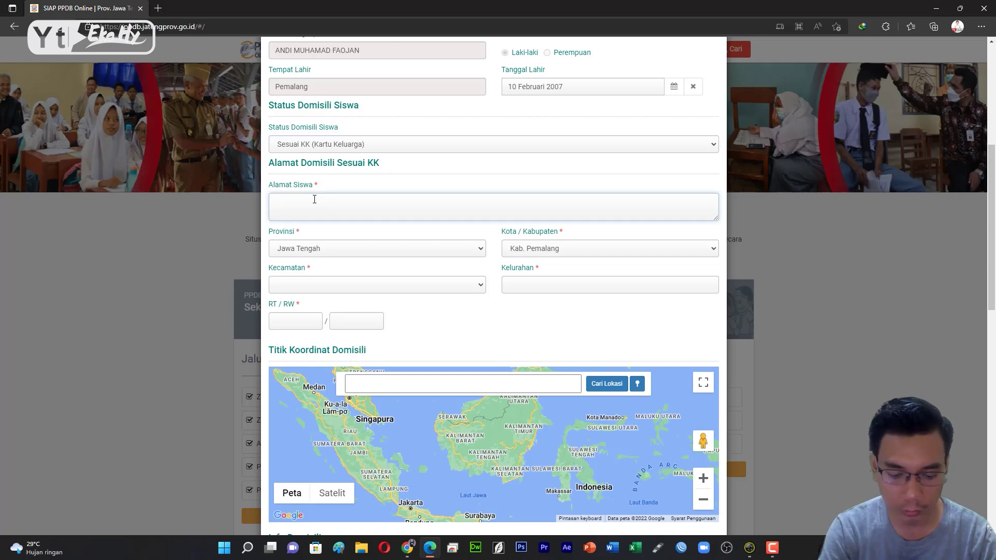
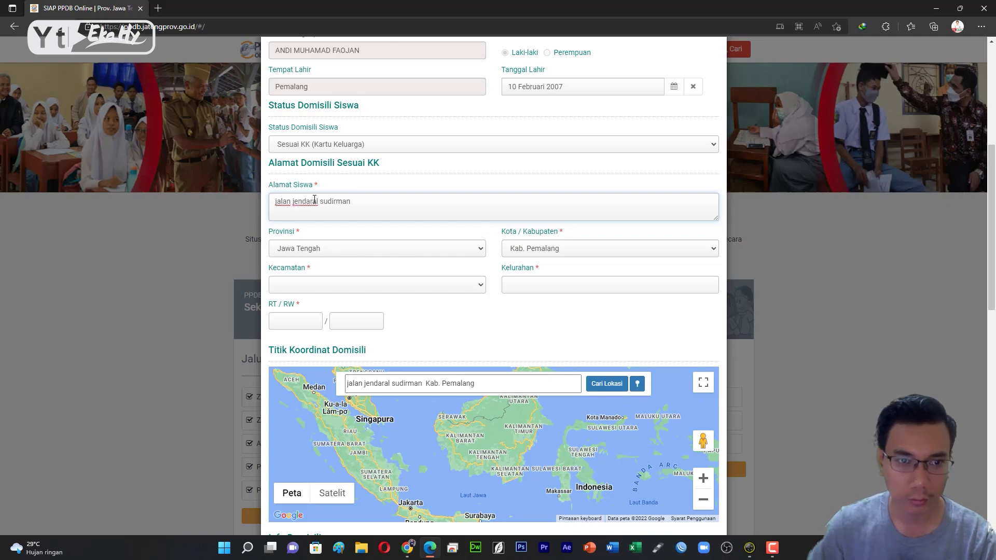
pyautogui.click(308, 198)
pyautogui.press('BackSpace')
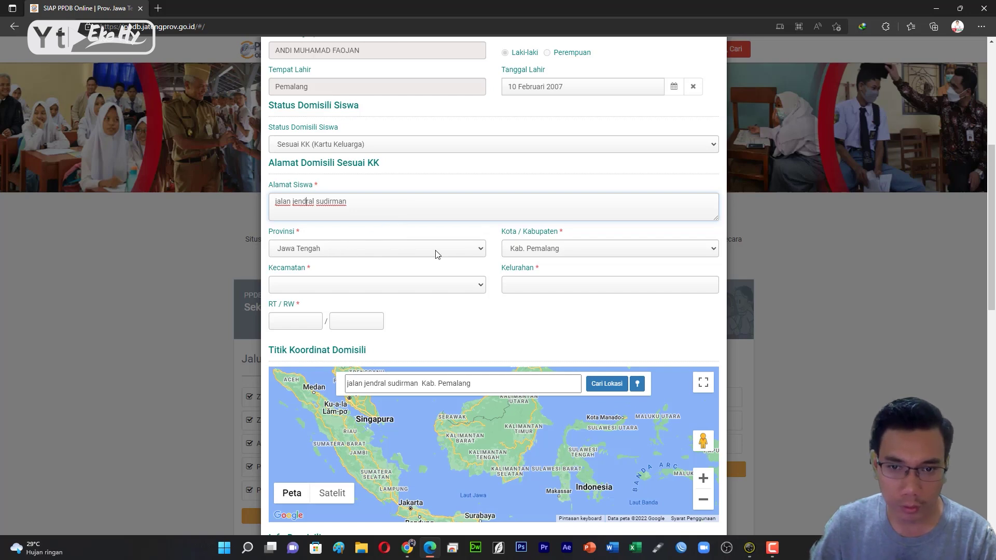
# Choose Kecamatan TAMAN and Kelurahan BEJI, and enter RT 01 and RW 05.
pyautogui.click(315, 287)
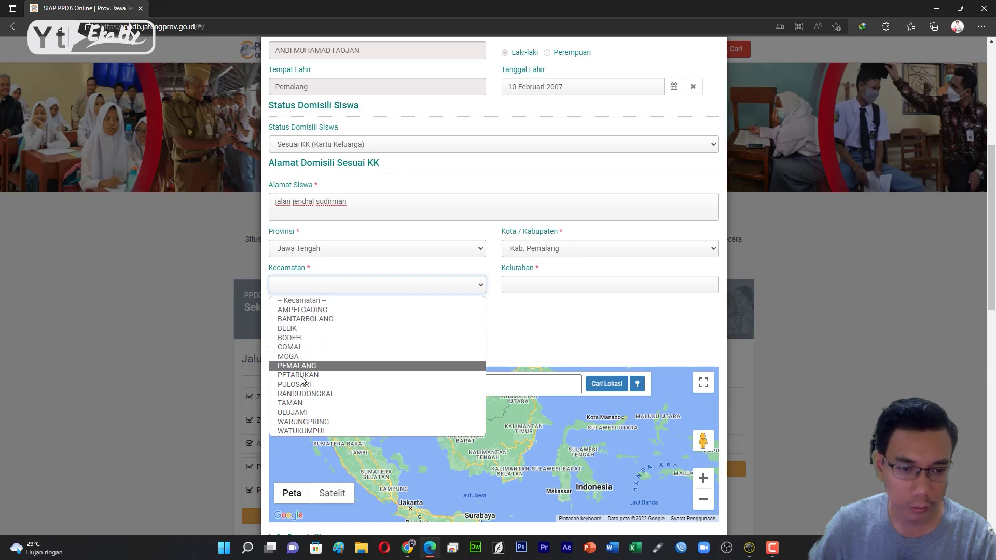
pyautogui.click(301, 404)
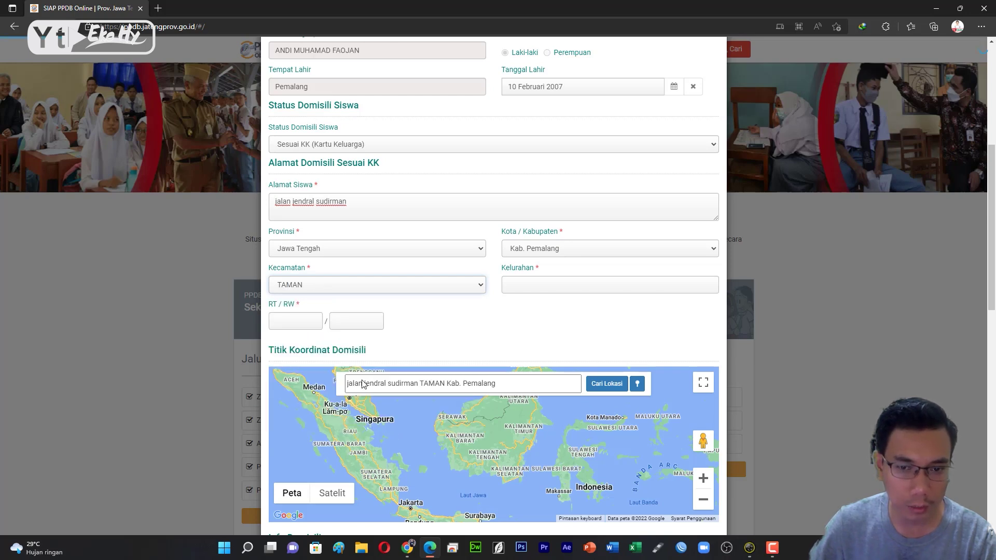
pyautogui.click(549, 286)
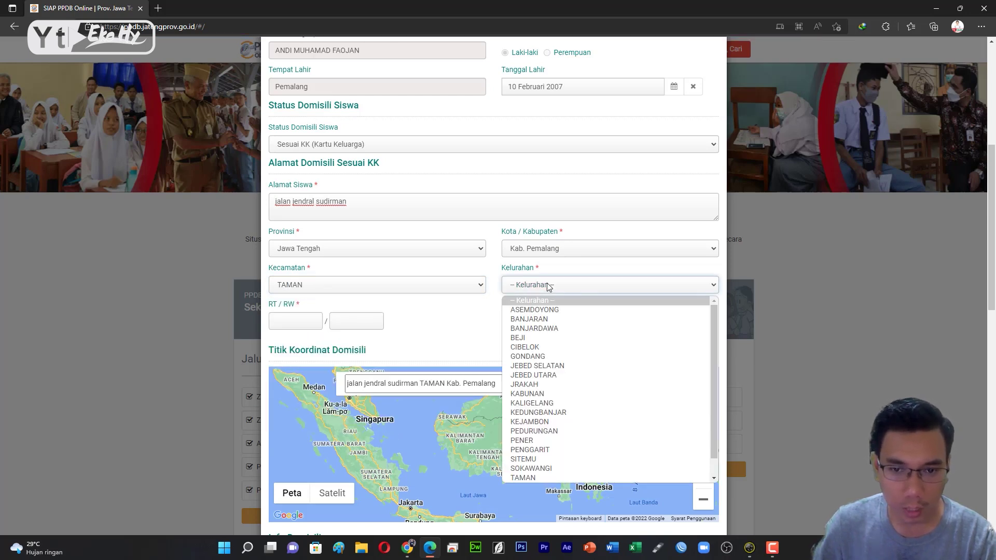
pyautogui.click(531, 338)
pyautogui.click(296, 326)
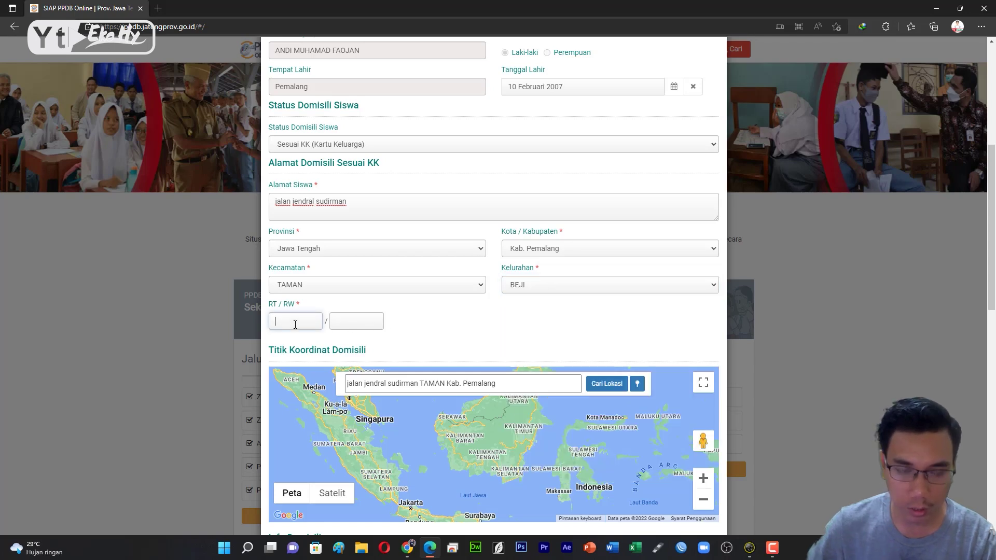
pyautogui.write('01')
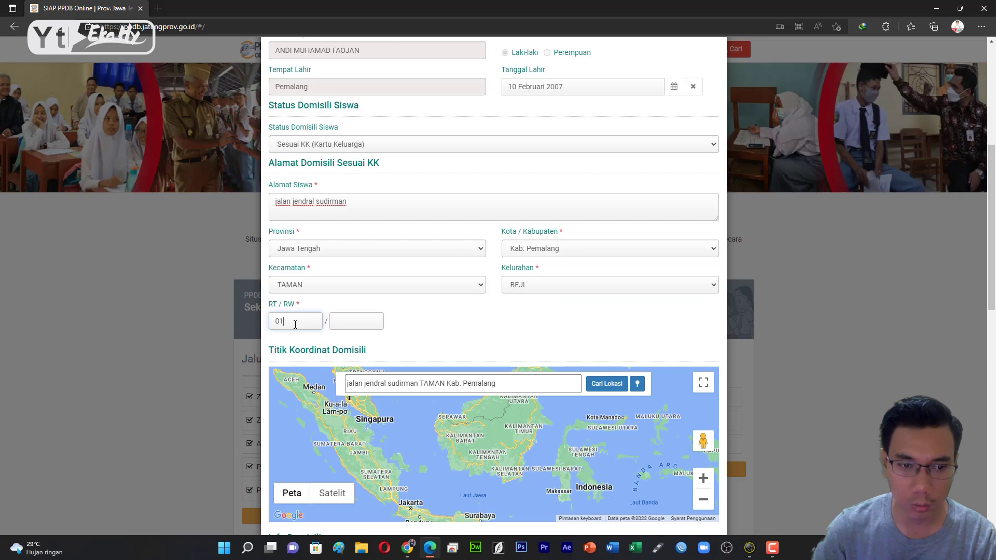
pyautogui.click(350, 322)
pyautogui.write('05')
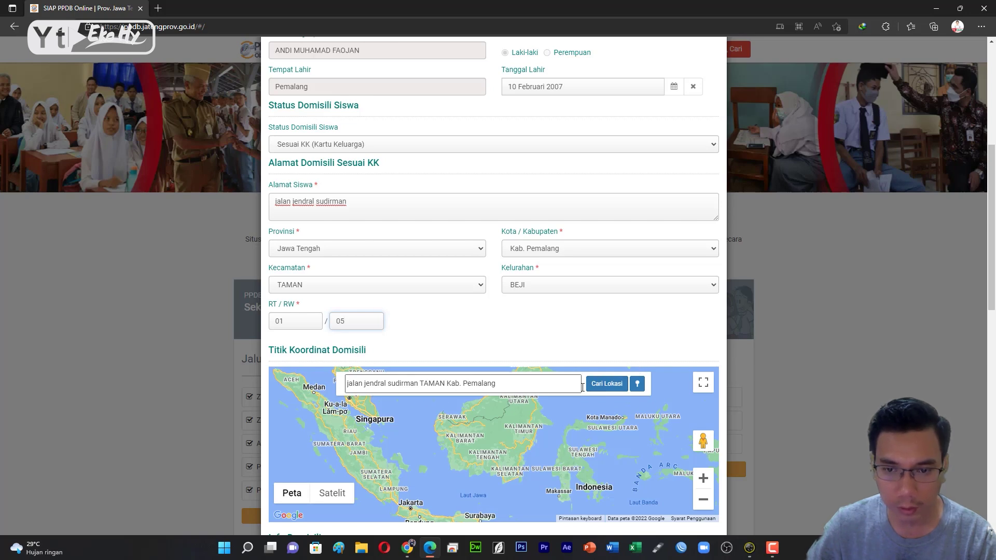
# Pin the detected current location on the domicile map, then open a new browser tab.
pyautogui.click(611, 387)
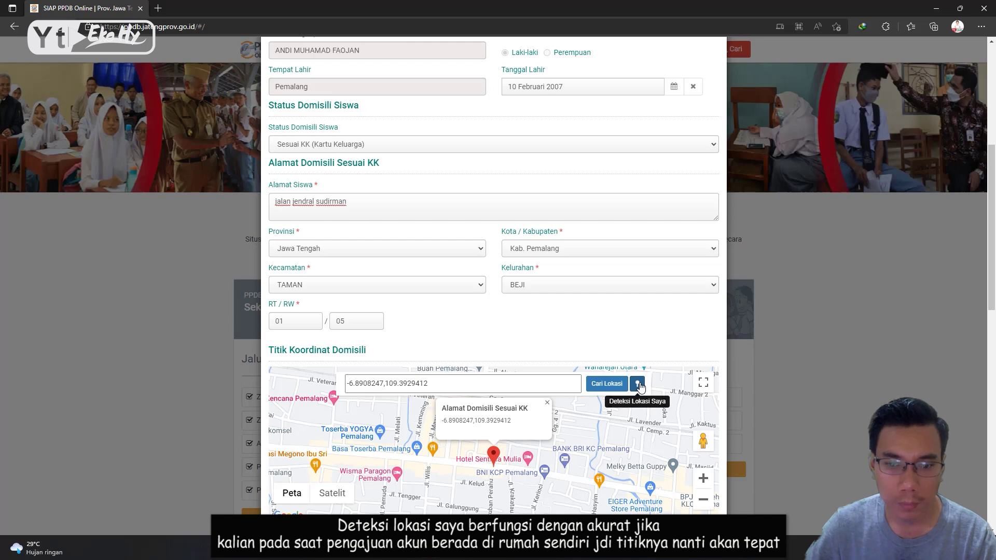
pyautogui.click(638, 384)
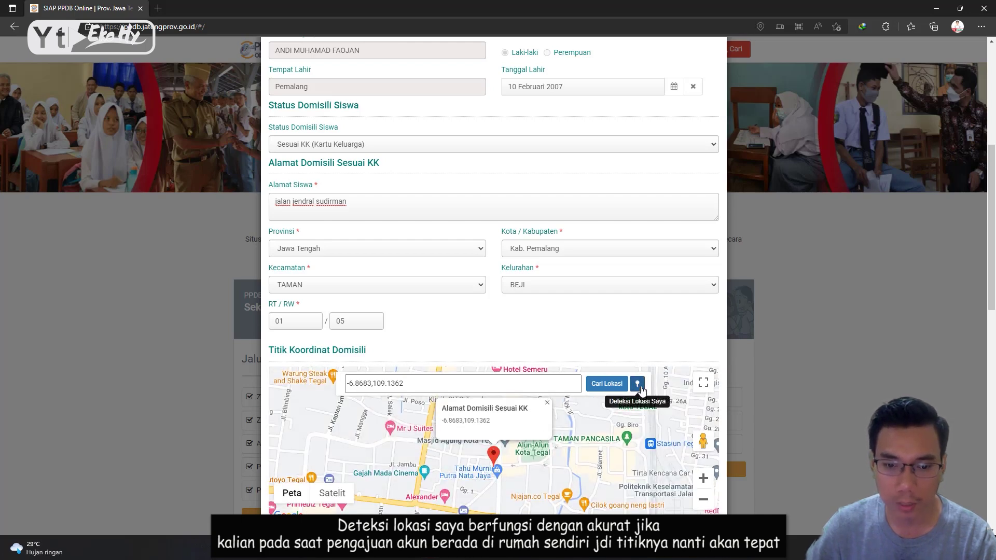
pyautogui.click(639, 385)
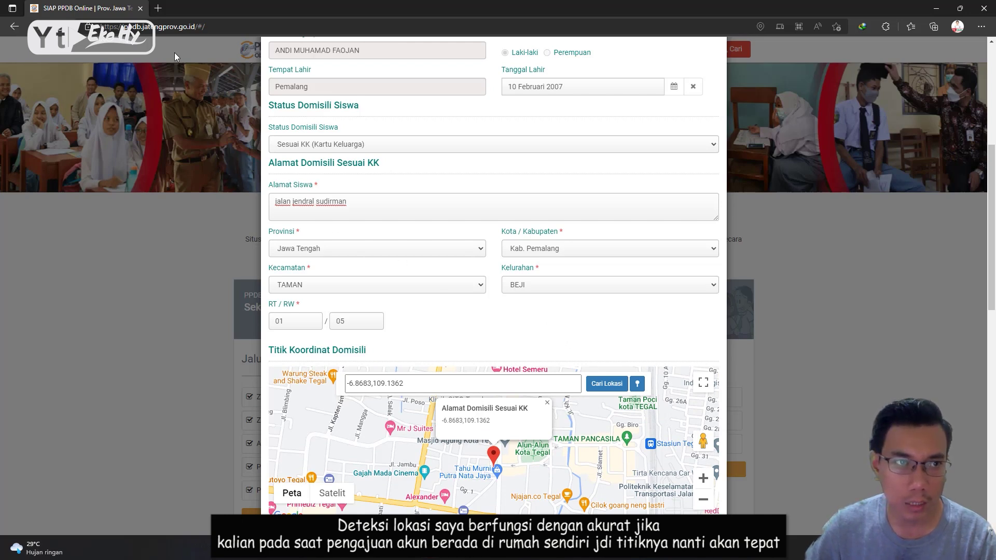
pyautogui.click(158, 8)
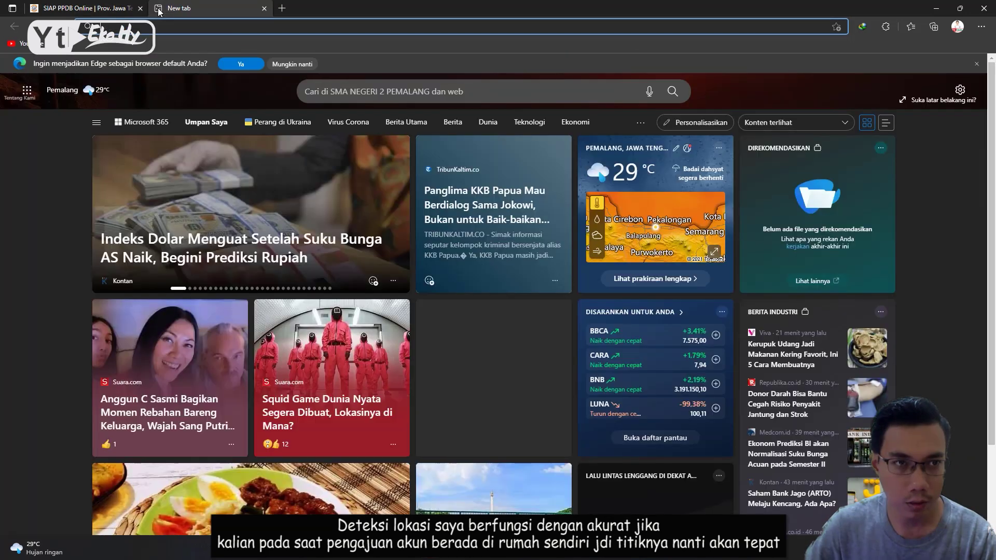
# Search for 'google maps' from the address bar and open the Google Maps site.
pyautogui.write('goo')
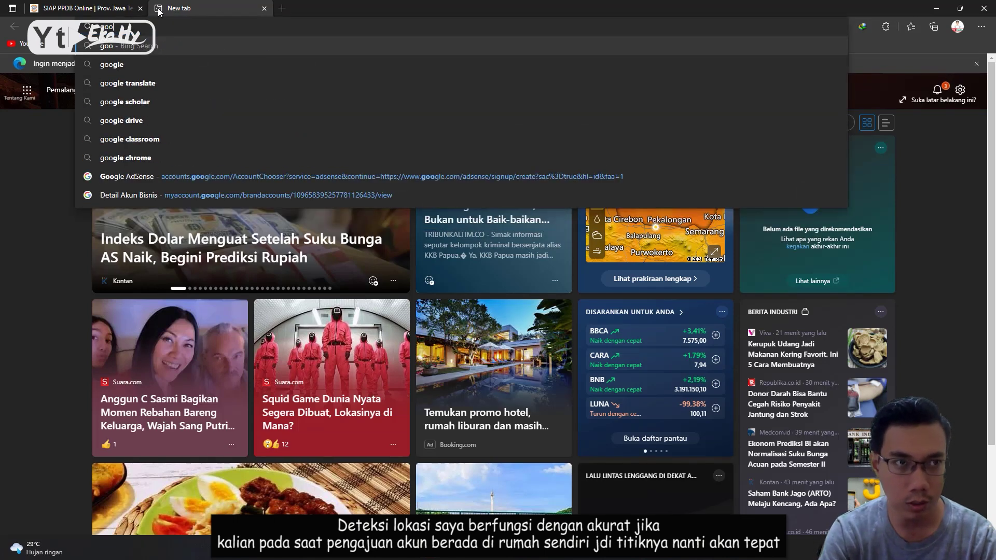
pyautogui.write('gle mail')
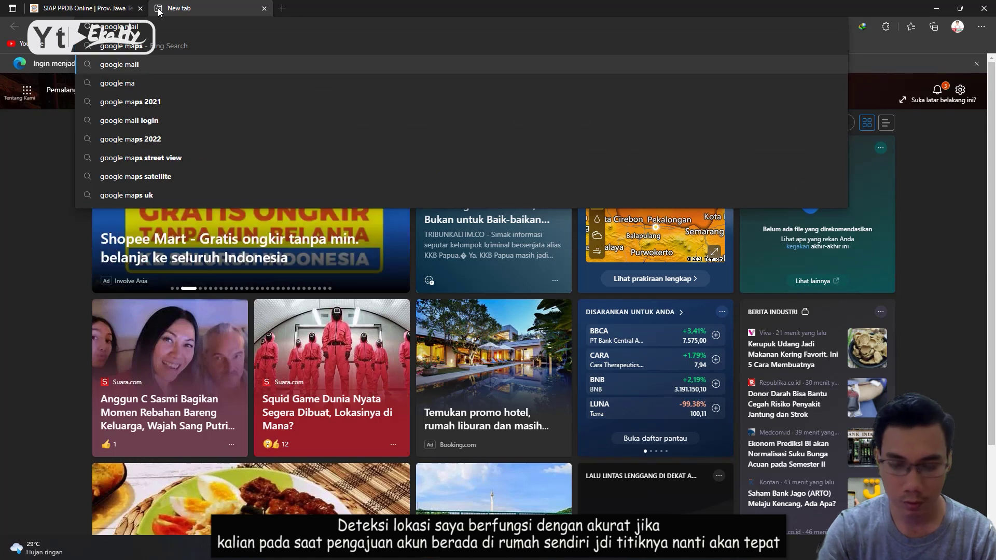
pyautogui.press('Up')
pyautogui.press('Return')
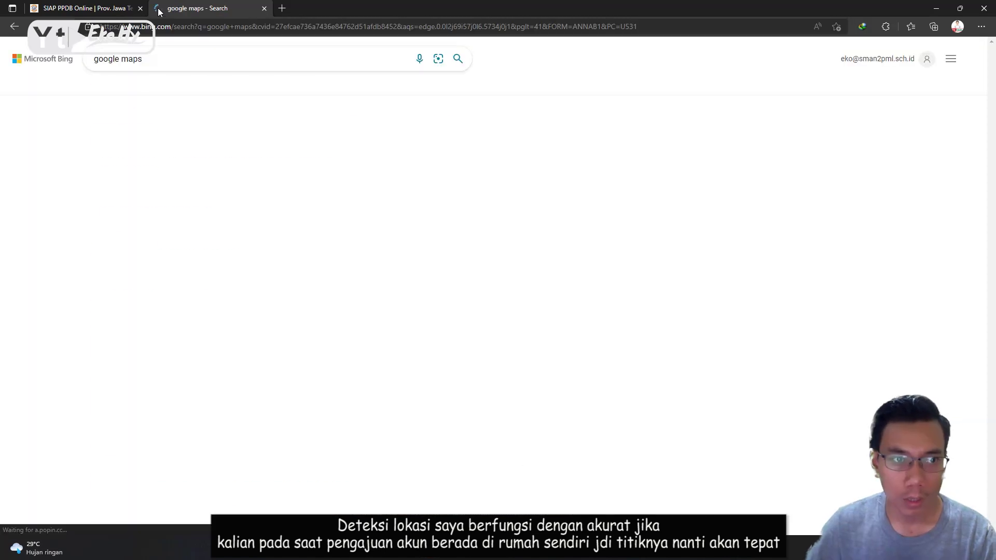
pyautogui.click(145, 138)
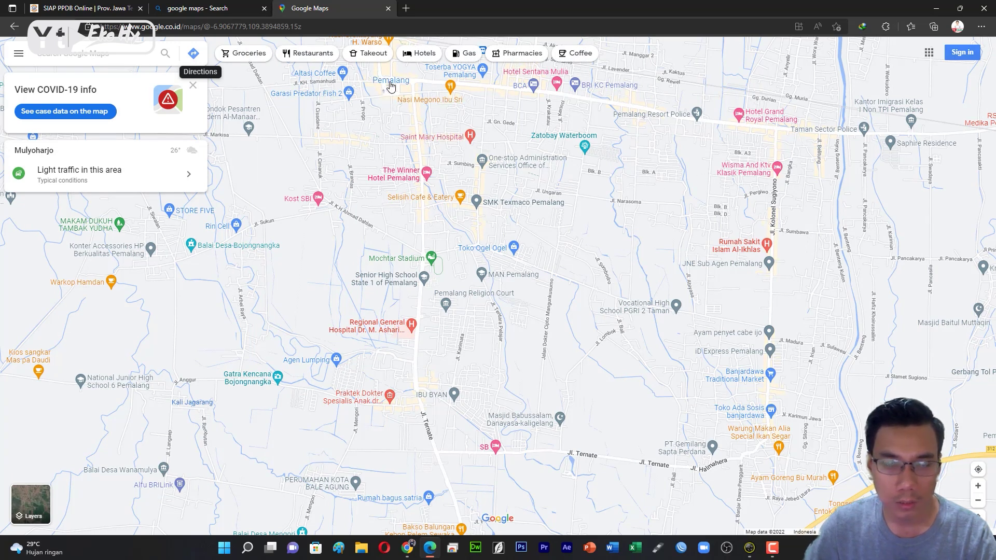
# Search for 'taman', then move the map toward Beji and Jl. Perintis Kemerdekaan.
pyautogui.click(67, 61)
pyautogui.write('taman')
pyautogui.press('Return')
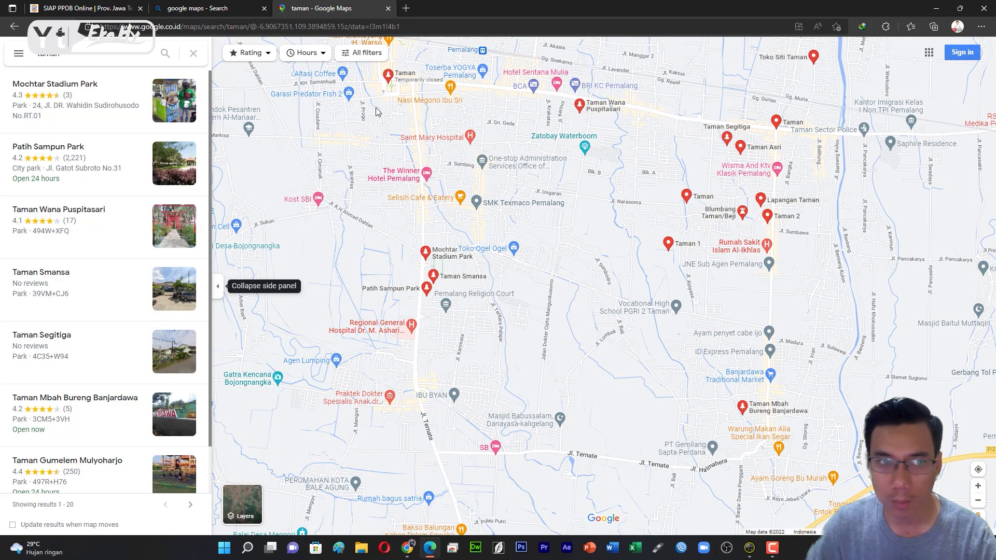
pyautogui.click(193, 54)
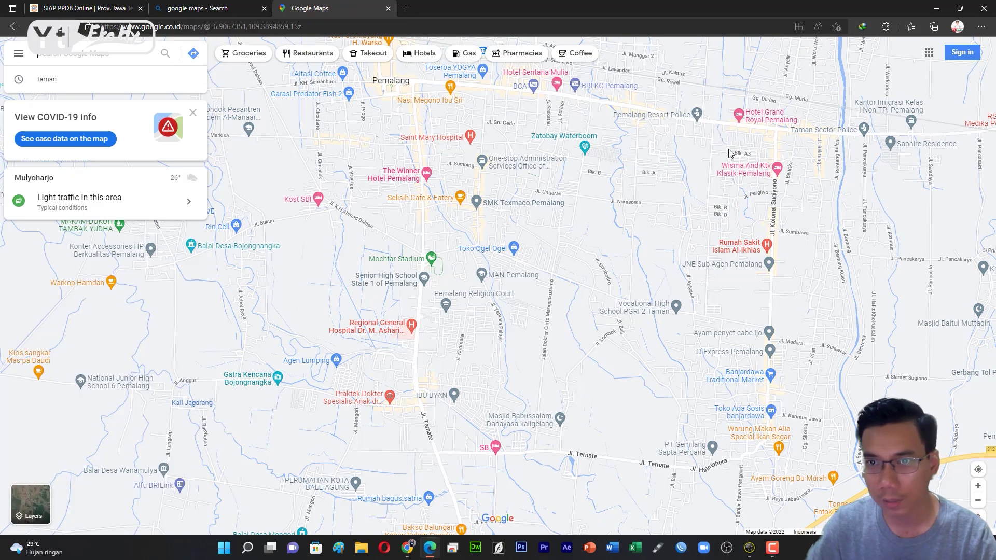
pyautogui.moveTo(636, 139); pyautogui.dragTo(571, 274)
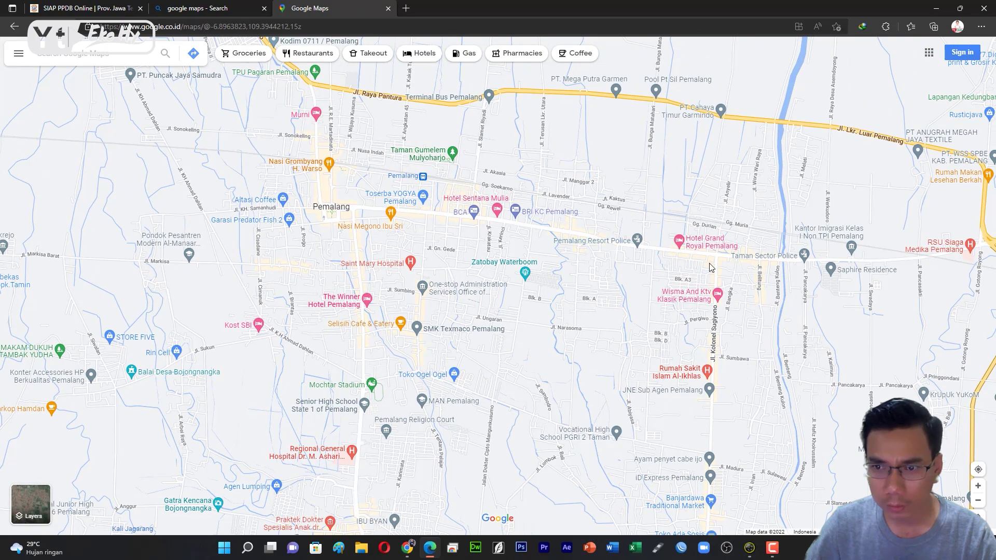
pyautogui.scroll(3, 716, 261)
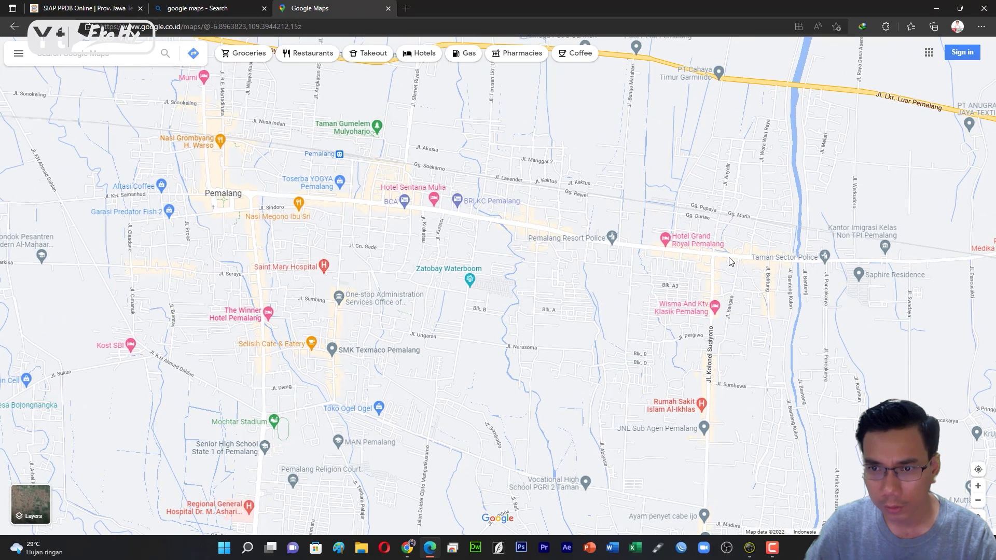
pyautogui.scroll(2, 709, 261)
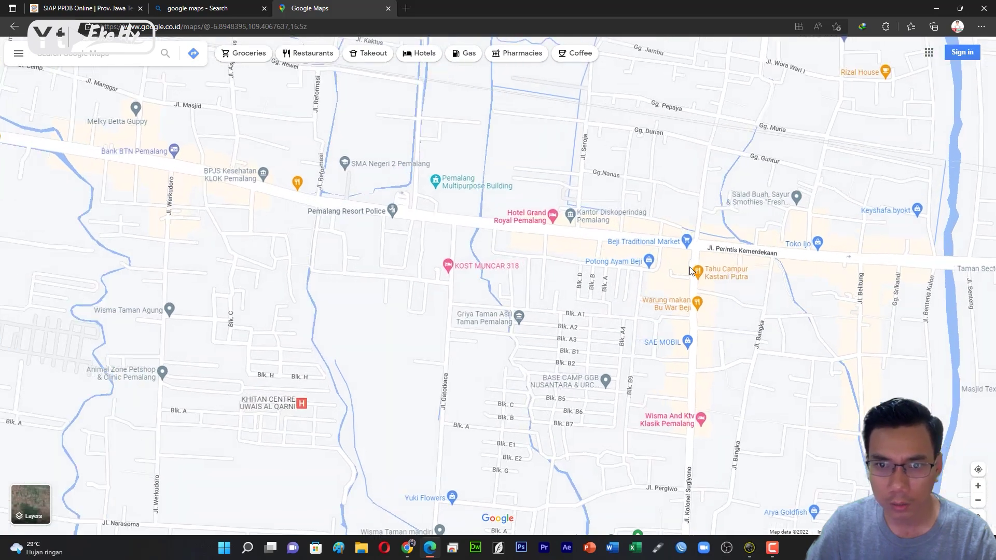
pyautogui.moveTo(683, 240); pyautogui.dragTo(554, 234)
pyautogui.moveTo(596, 209); pyautogui.dragTo(613, 274)
# Zoom to the home block, copy its coordinates, and go back to the PPDB tab.
pyautogui.scroll(3, 580, 255)
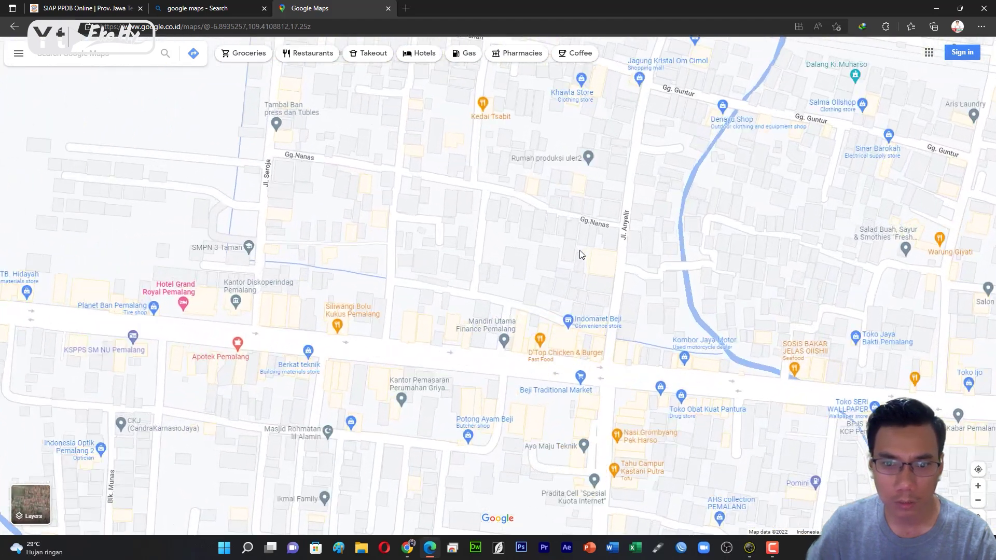
pyautogui.moveTo(630, 398); pyautogui.dragTo(561, 252)
pyautogui.scroll(2, 561, 251)
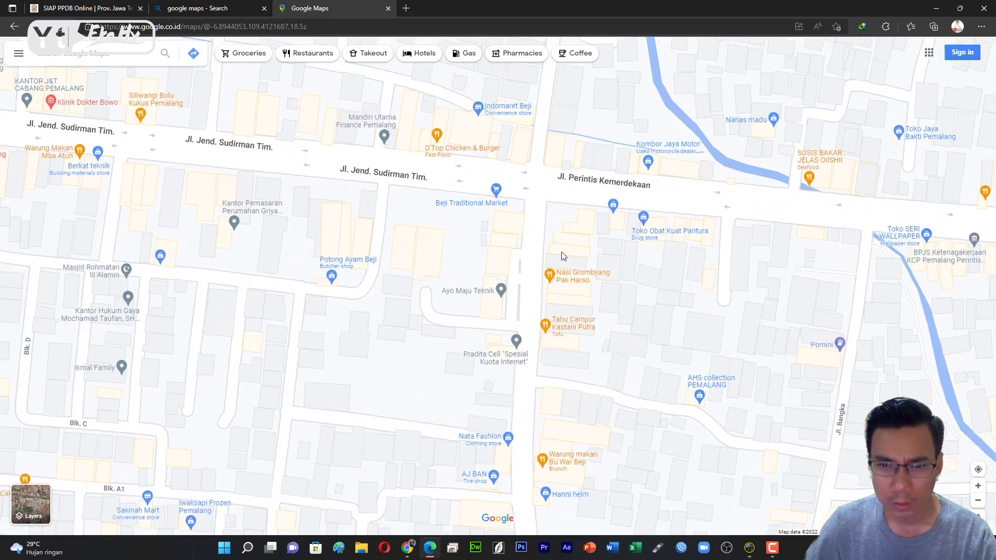
pyautogui.scroll(1, 562, 252)
pyautogui.moveTo(671, 261); pyautogui.dragTo(566, 316)
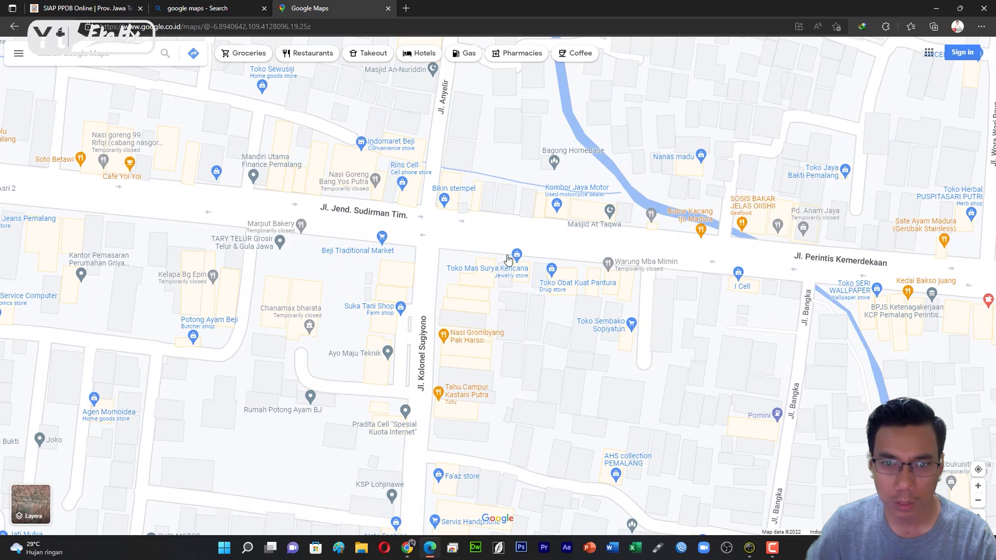
pyautogui.scroll(2, 509, 259)
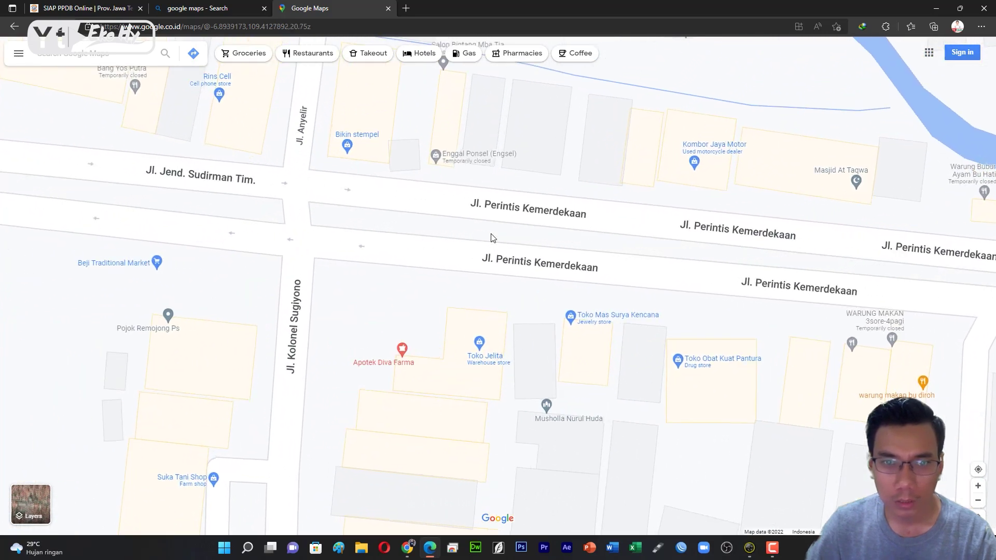
pyautogui.moveTo(529, 173); pyautogui.dragTo(529, 232)
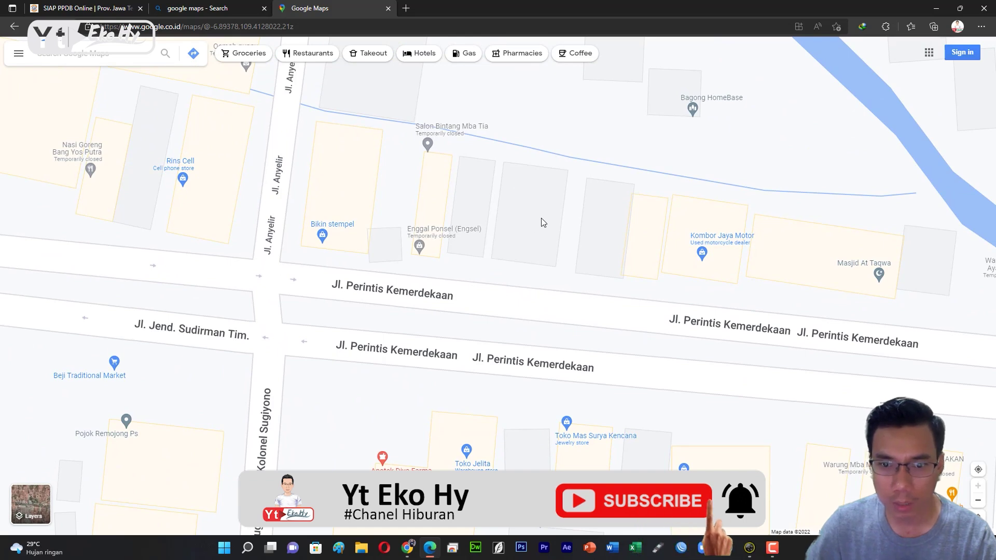
pyautogui.rightClick(525, 213)
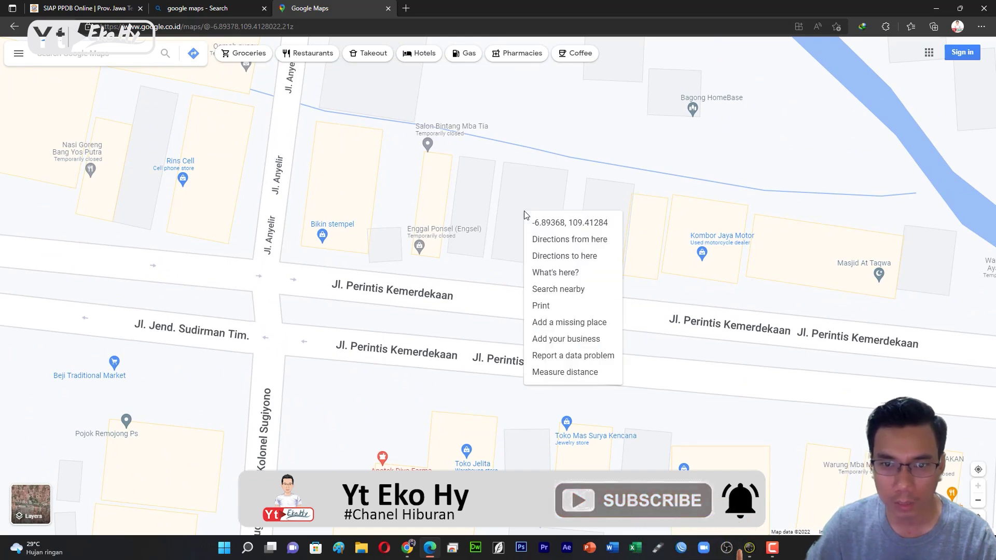
pyautogui.click(552, 229)
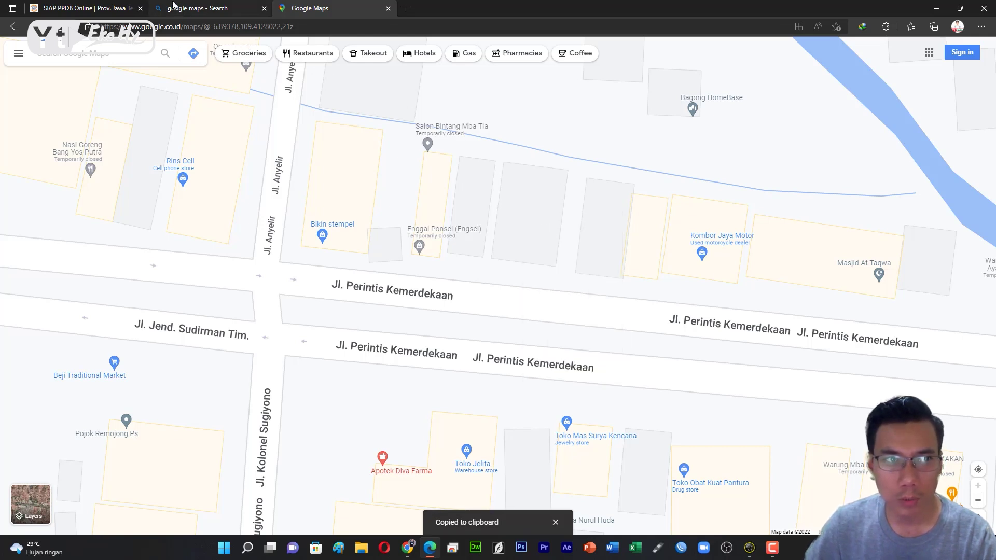
pyautogui.click(85, 8)
pyautogui.click(409, 383)
pyautogui.moveTo(409, 383); pyautogui.dragTo(334, 386)
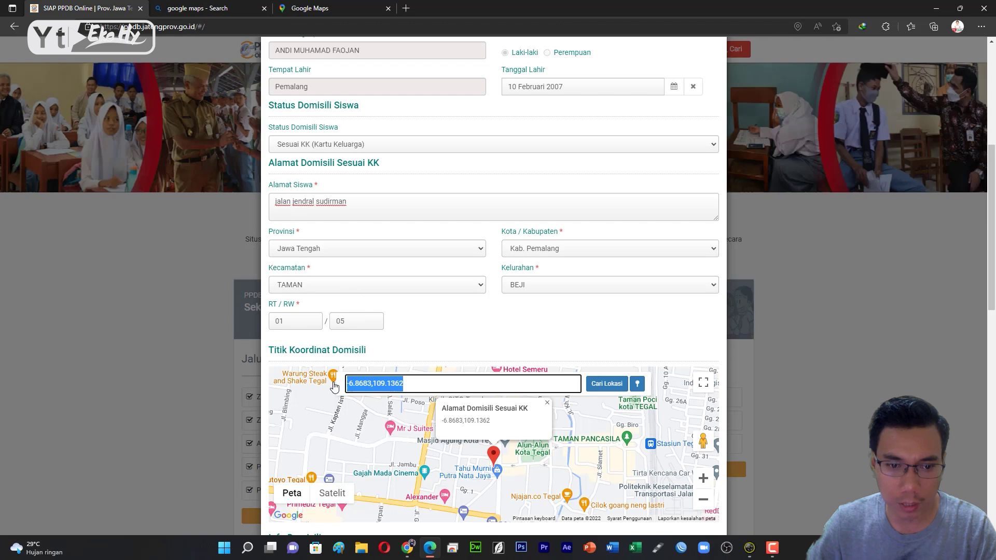
pyautogui.rightClick(375, 383)
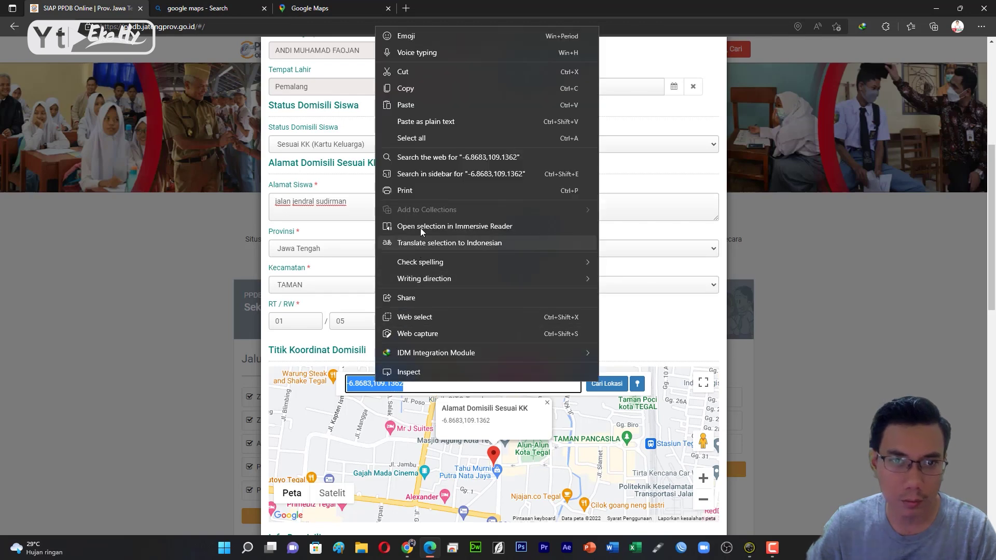
pyautogui.click(406, 105)
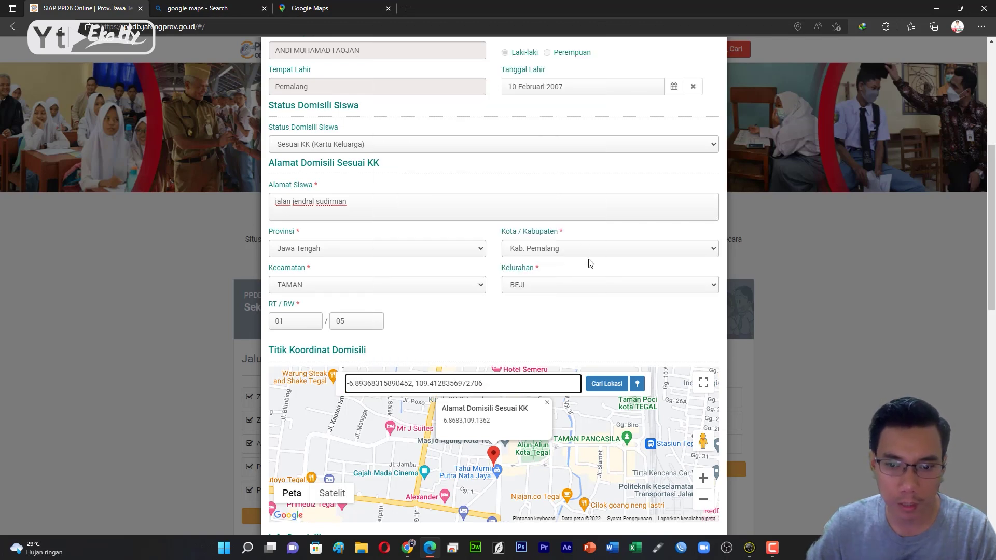
pyautogui.click(601, 386)
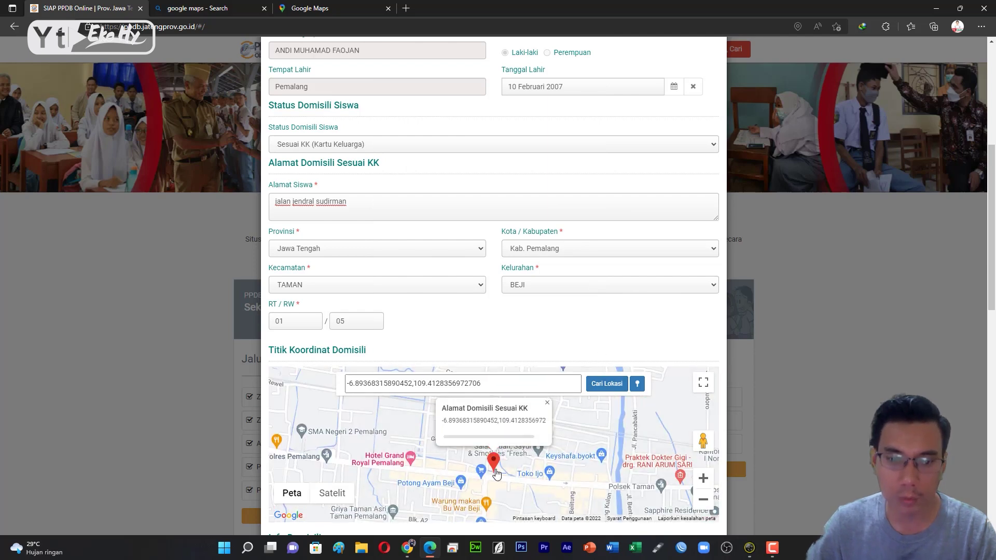
# Scroll down to the WhatsApp number field and dismiss the autofill popup.
pyautogui.scroll(-4, 498, 472)
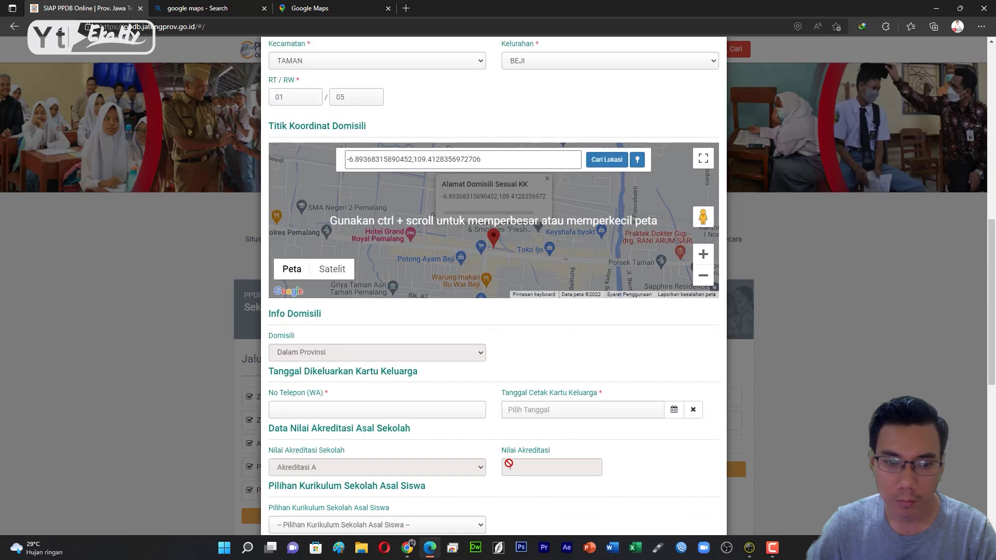
pyautogui.scroll(-3, 462, 251)
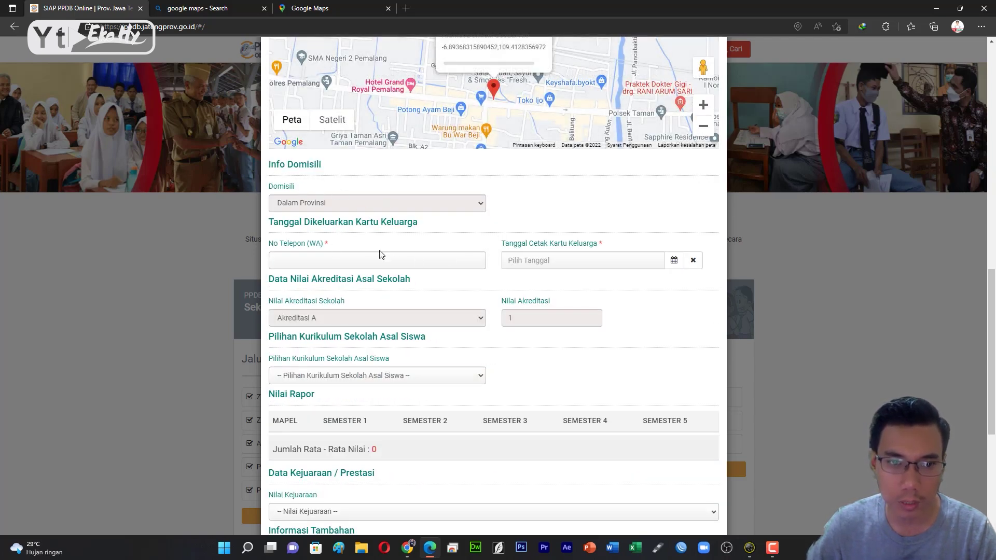
pyautogui.click(342, 260)
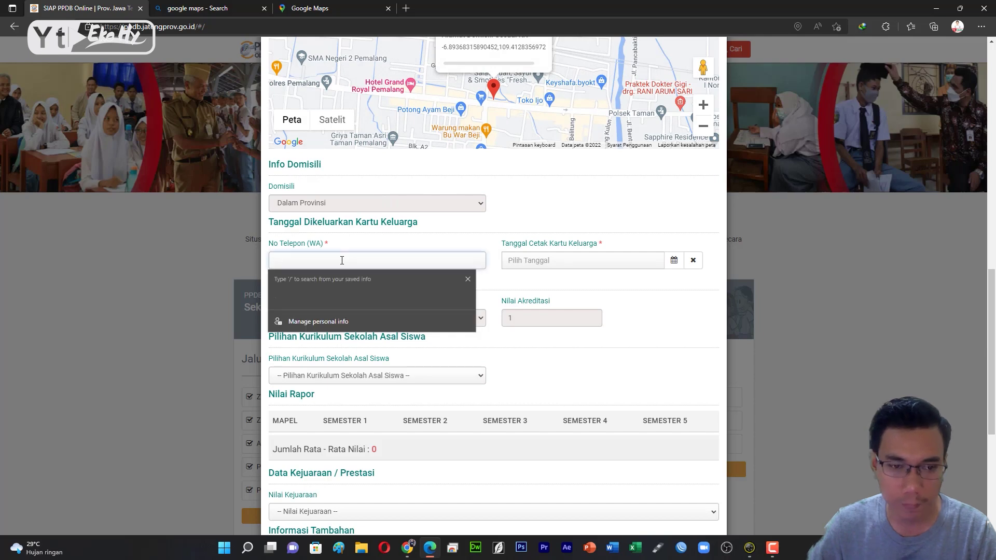
pyautogui.click(357, 247)
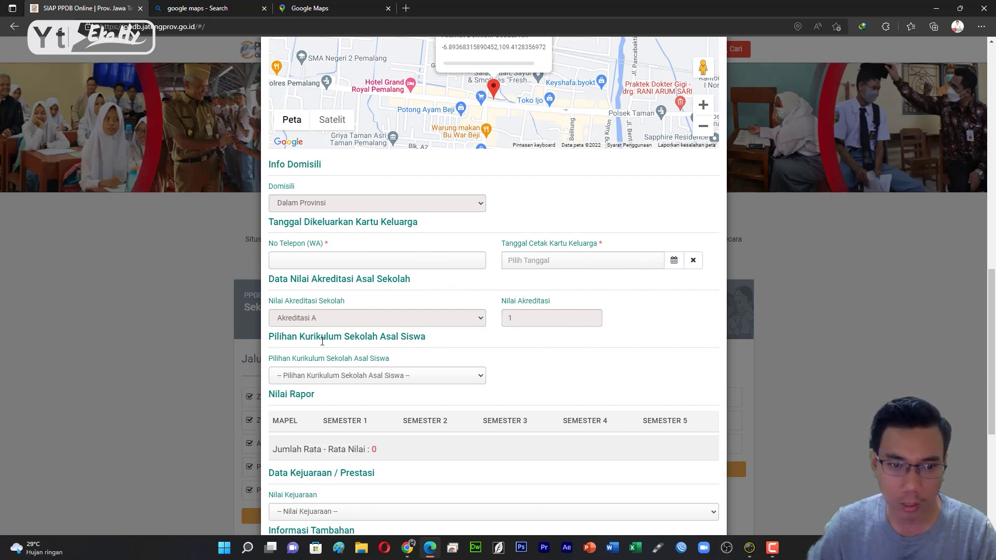
# Select Kurikulum 2013 as the school curriculum.
pyautogui.scroll(-3, 473, 347)
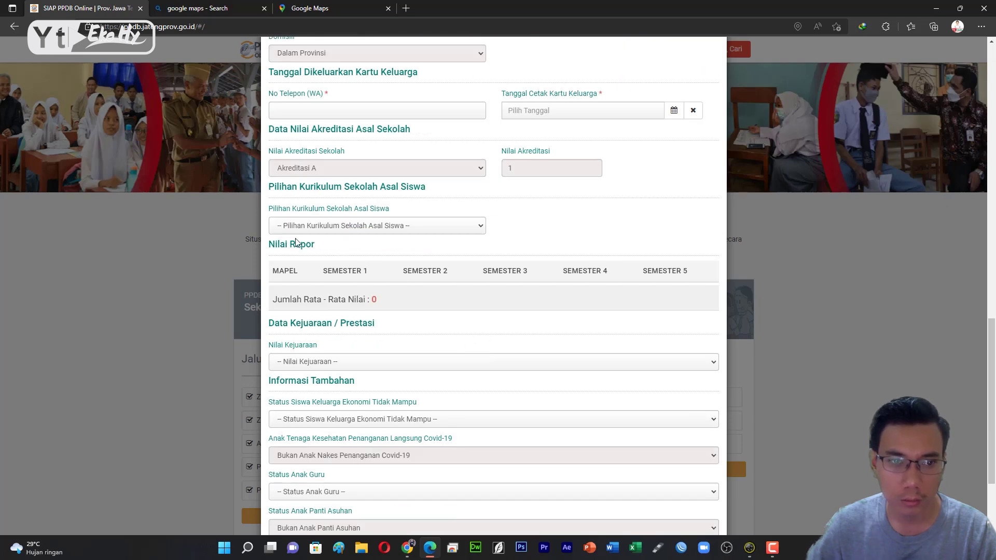
pyautogui.click(387, 226)
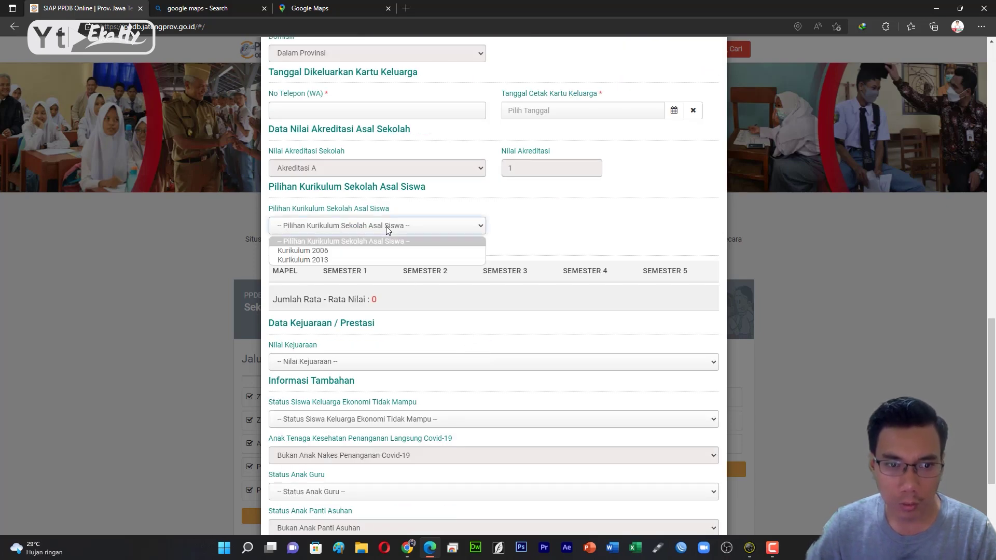
pyautogui.click(366, 260)
pyautogui.click(387, 297)
pyautogui.click(343, 226)
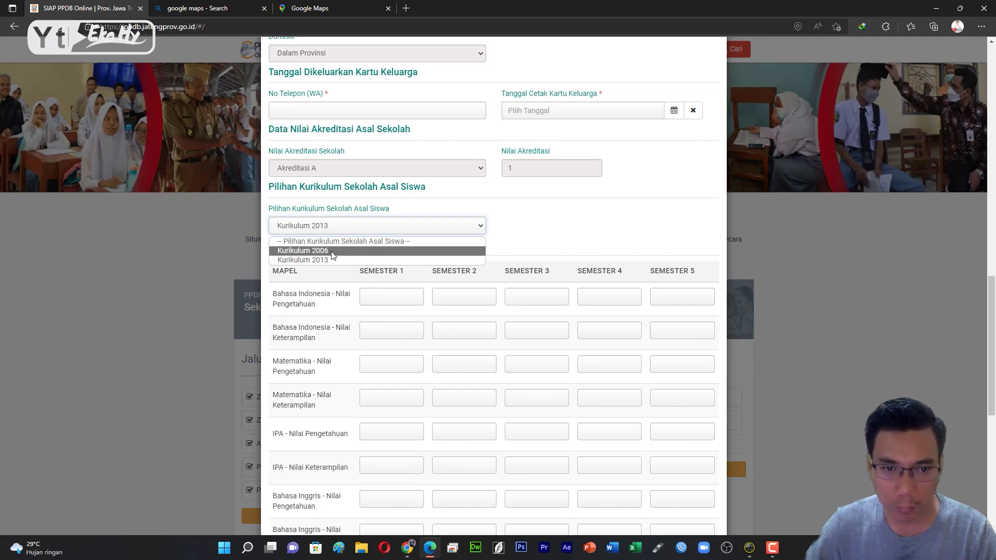
pyautogui.click(384, 272)
# Enter 8.2 as the Semester 1 Bahasa Indonesia knowledge grade and try Lanjutkan.
pyautogui.click(386, 298)
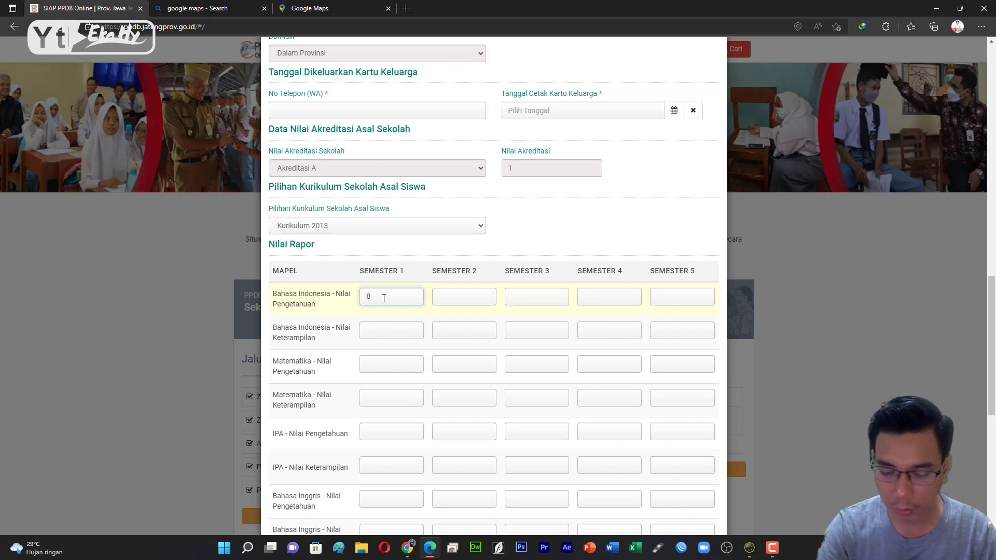
pyautogui.write('.2')
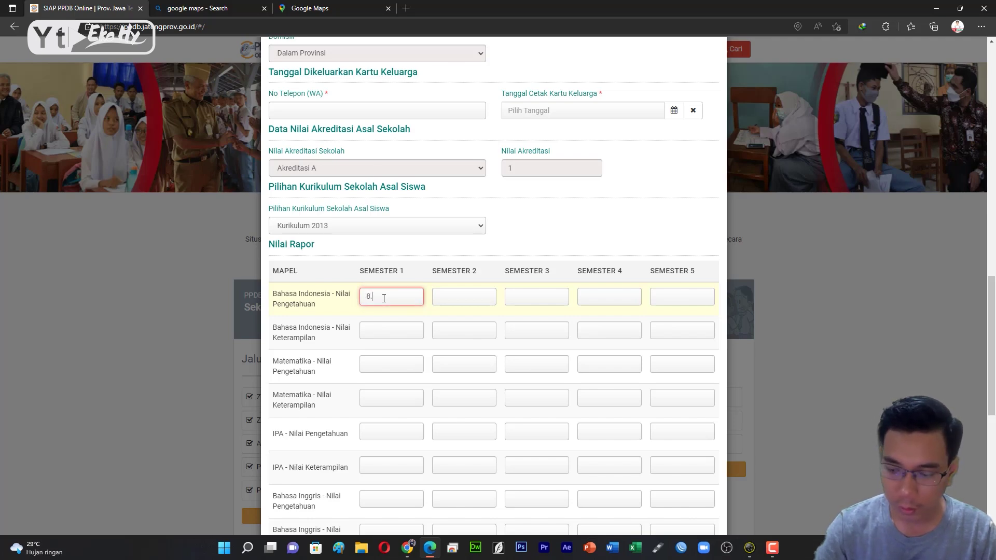
pyautogui.click(447, 298)
pyautogui.scroll(-5, 594, 404)
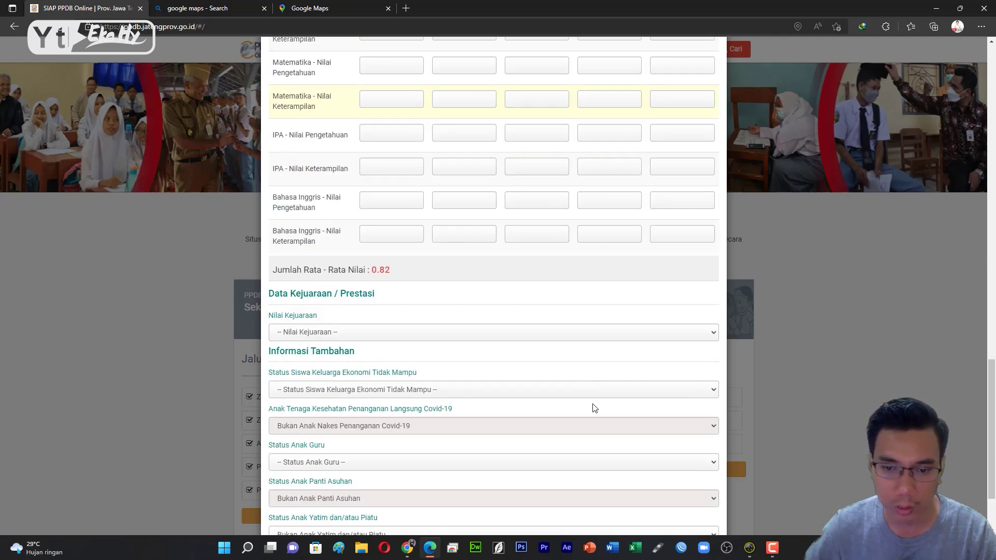
pyautogui.scroll(-2, 382, 359)
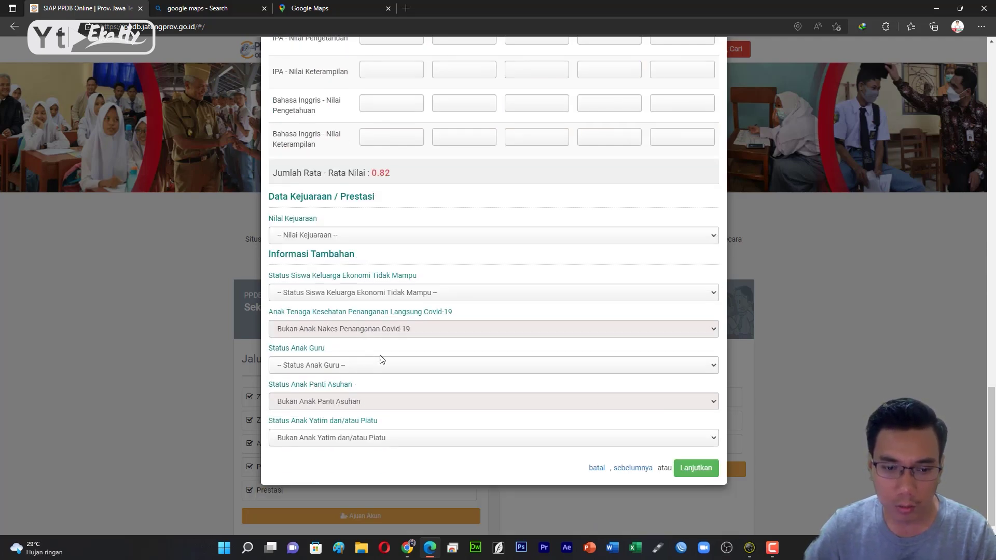
pyautogui.click(699, 471)
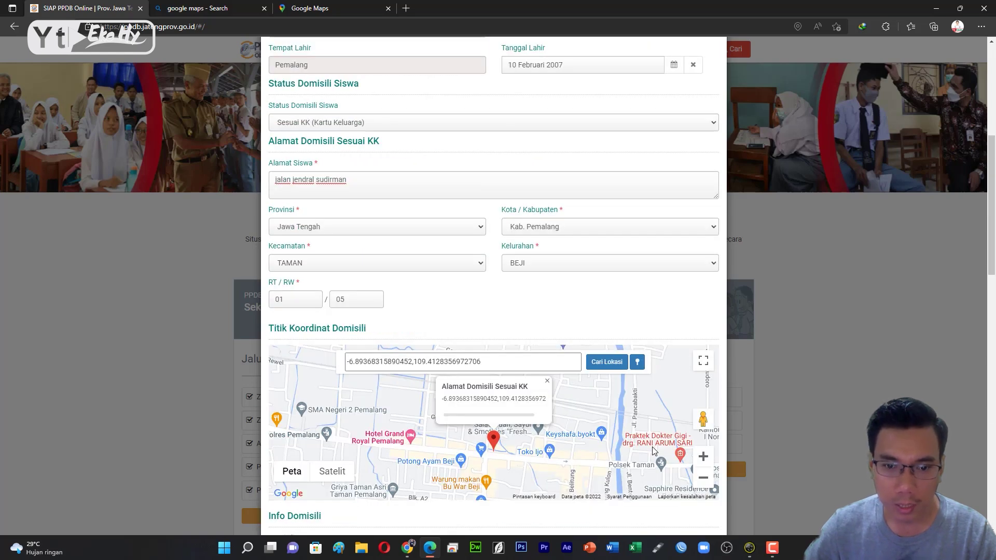
pyautogui.scroll(-1, 655, 452)
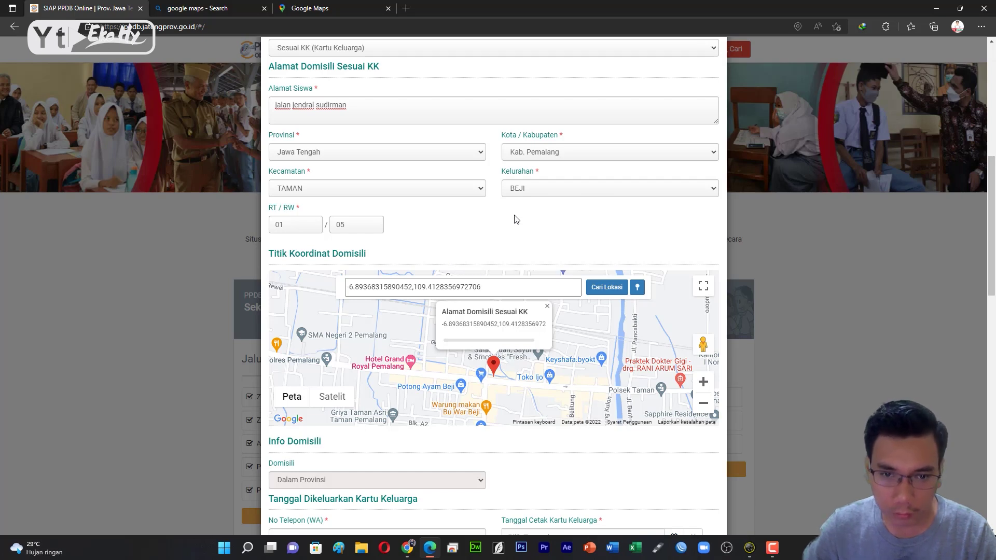
pyautogui.click(639, 291)
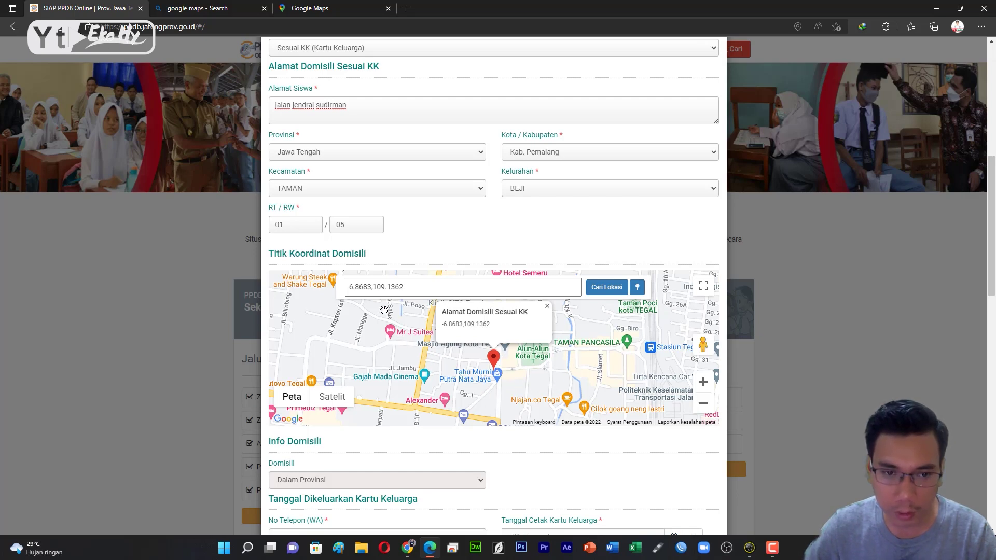
pyautogui.click(297, 6)
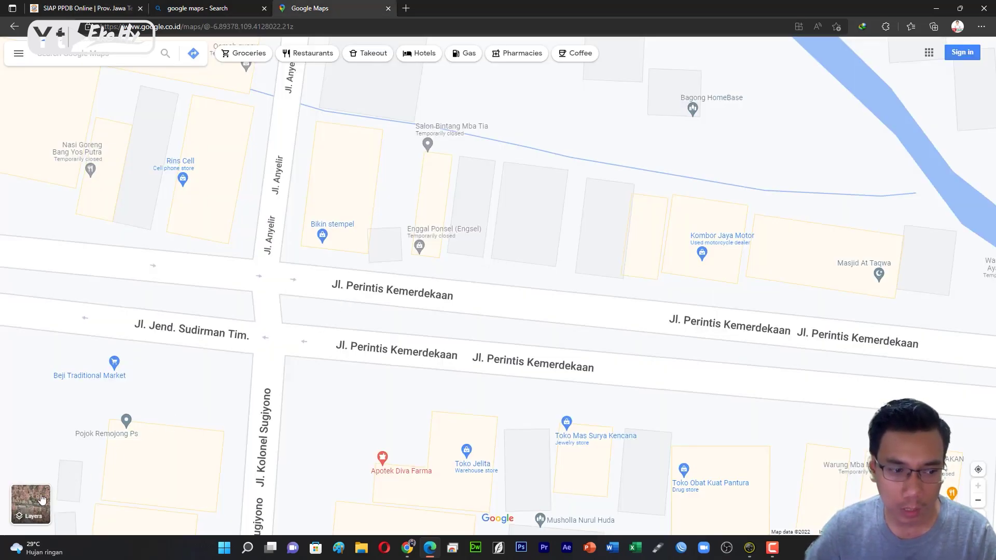
# Open Street View on Jl. Perintis Kemerdekaan and look along the road.
pyautogui.moveTo(32, 502)
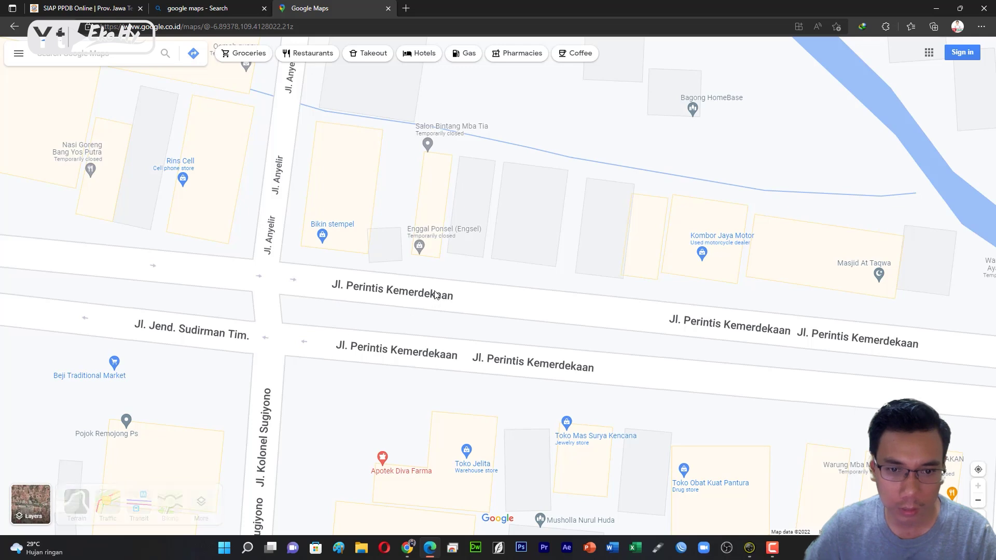
pyautogui.scroll(-3, 460, 299)
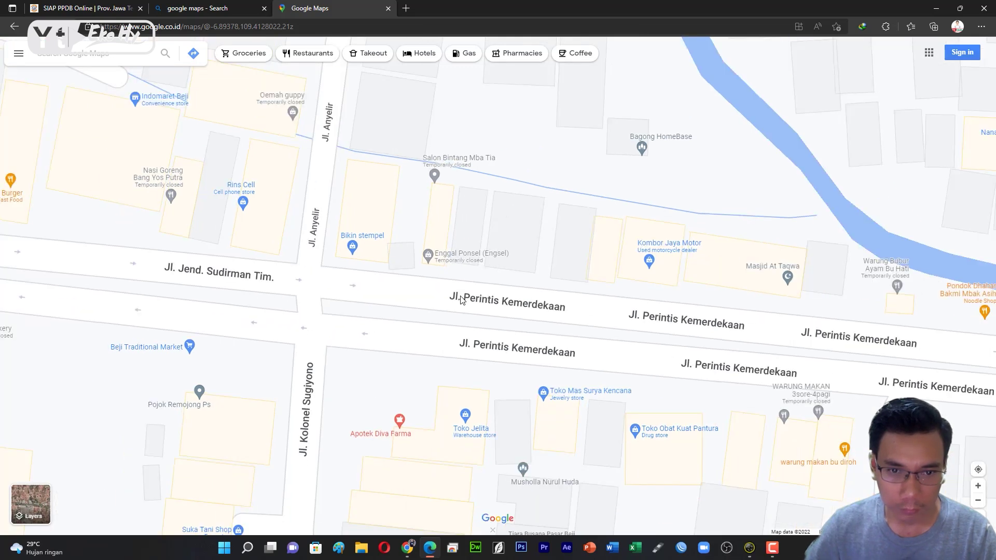
pyautogui.click(419, 296)
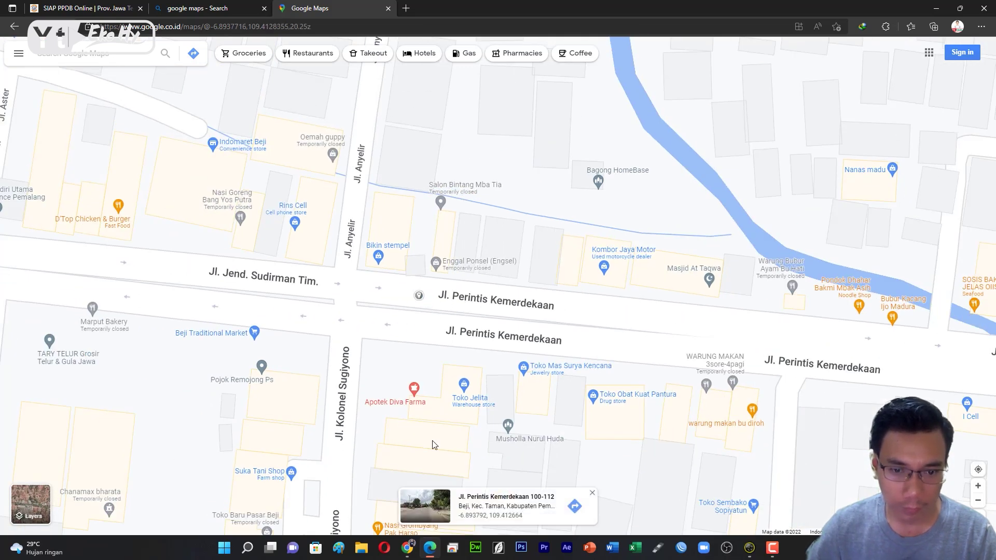
pyautogui.click(430, 502)
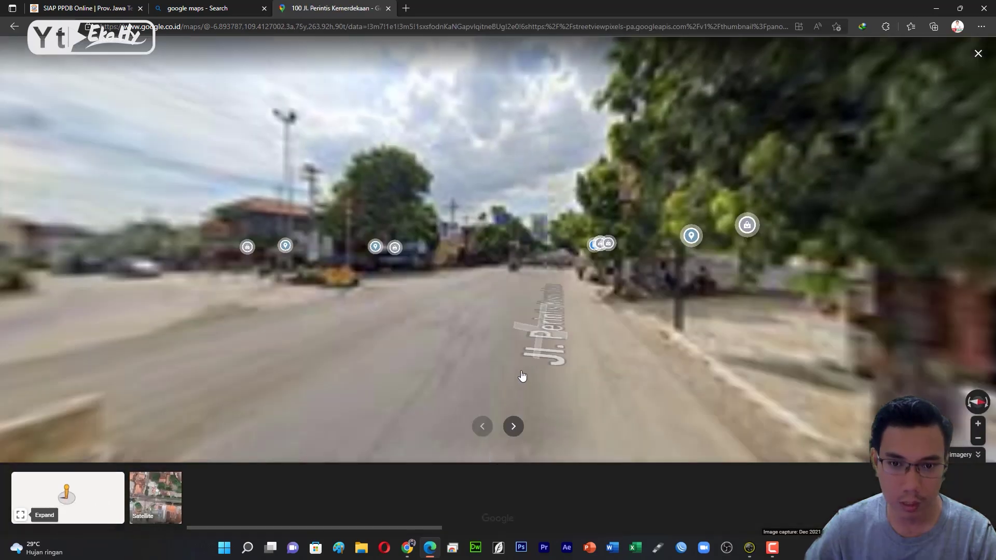
pyautogui.moveTo(531, 283); pyautogui.dragTo(553, 271)
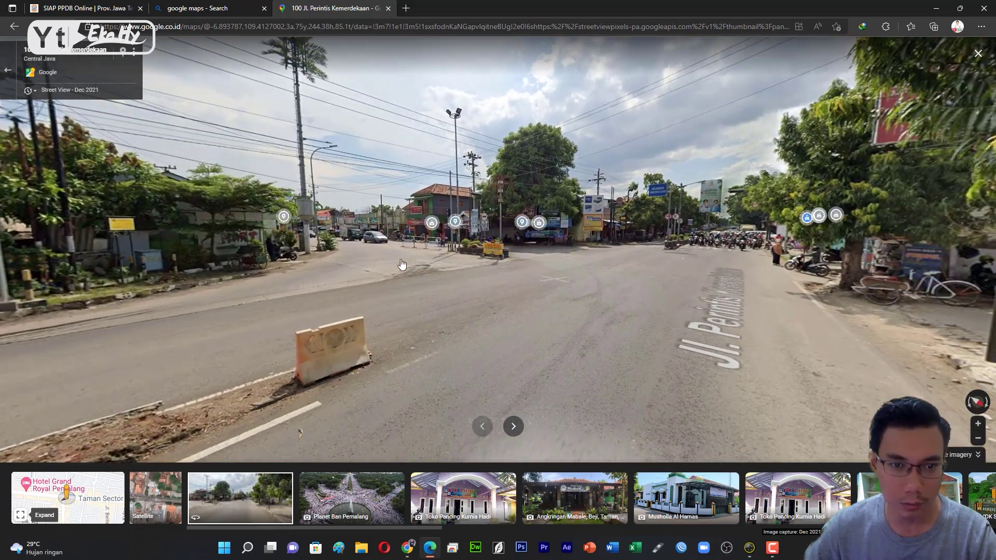
# Travel along the street to Jl. Kolonel Sugiyono, then exit Street View to the map.
pyautogui.click(370, 262)
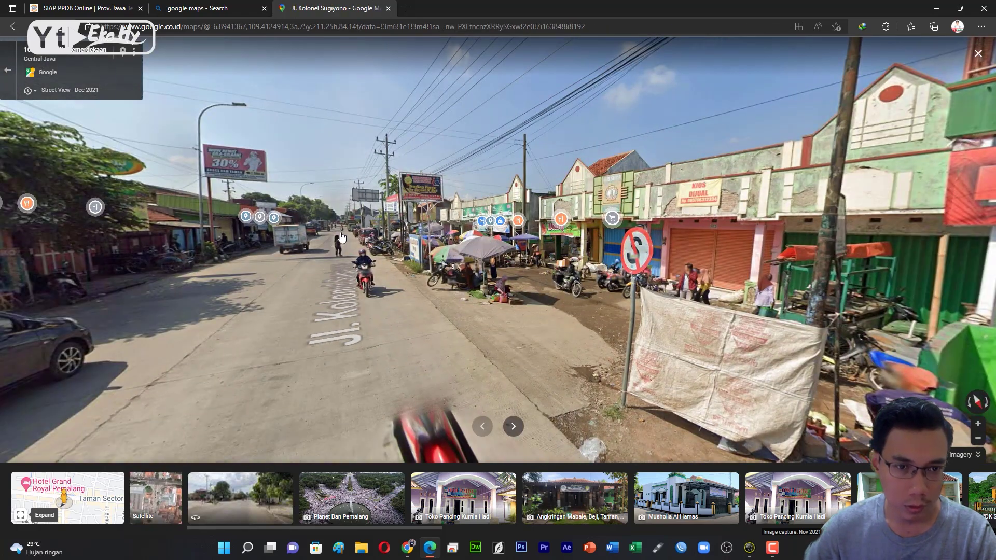
pyautogui.click(345, 240)
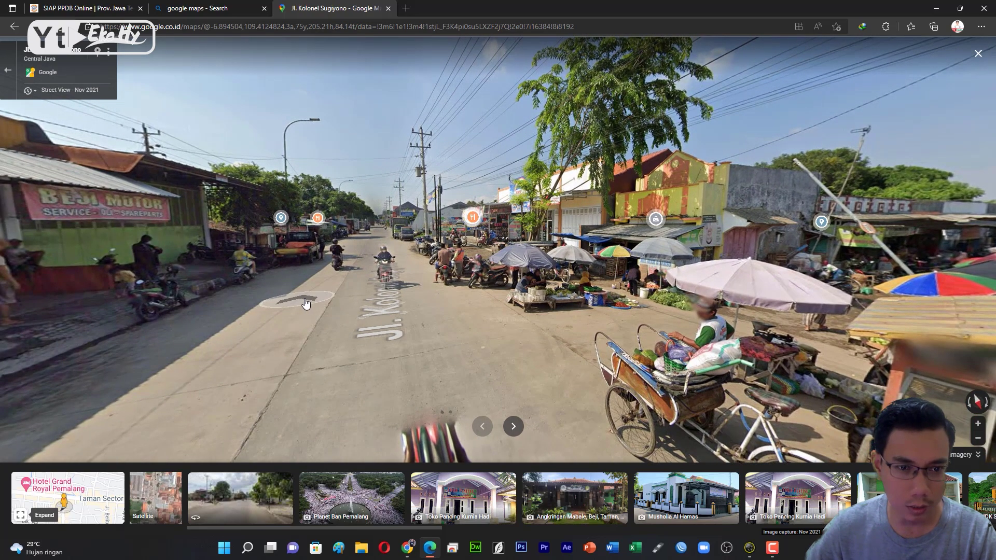
pyautogui.click(302, 315)
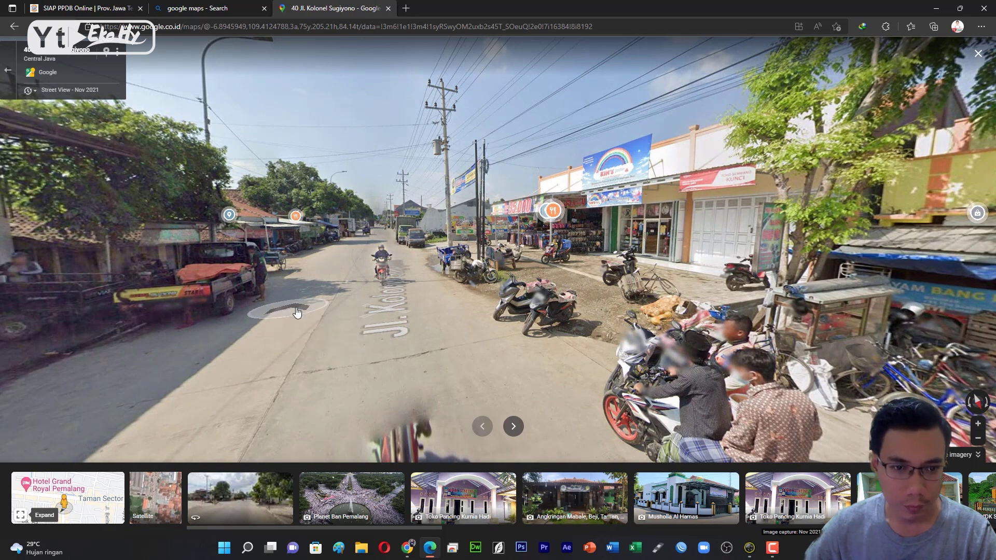
pyautogui.click(296, 312)
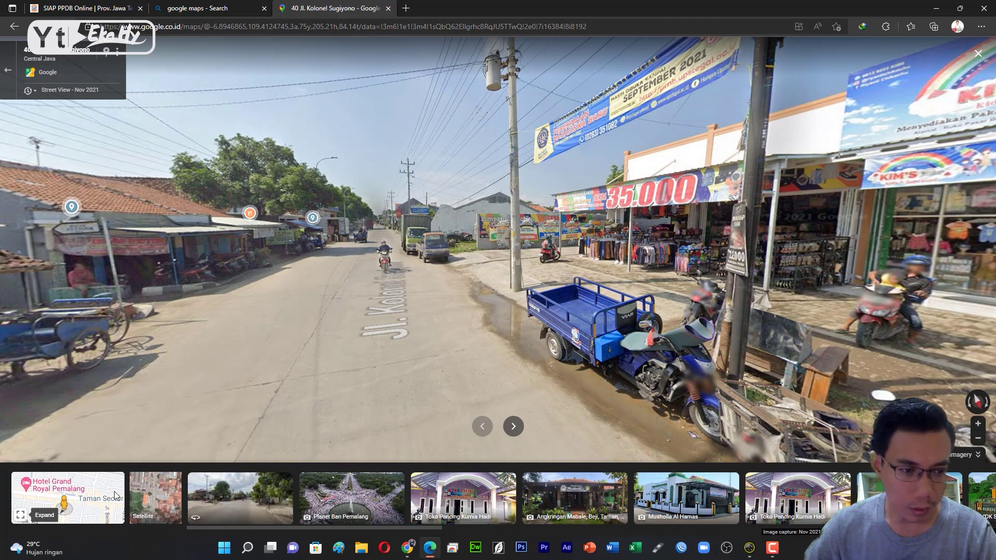
pyautogui.moveTo(90, 501)
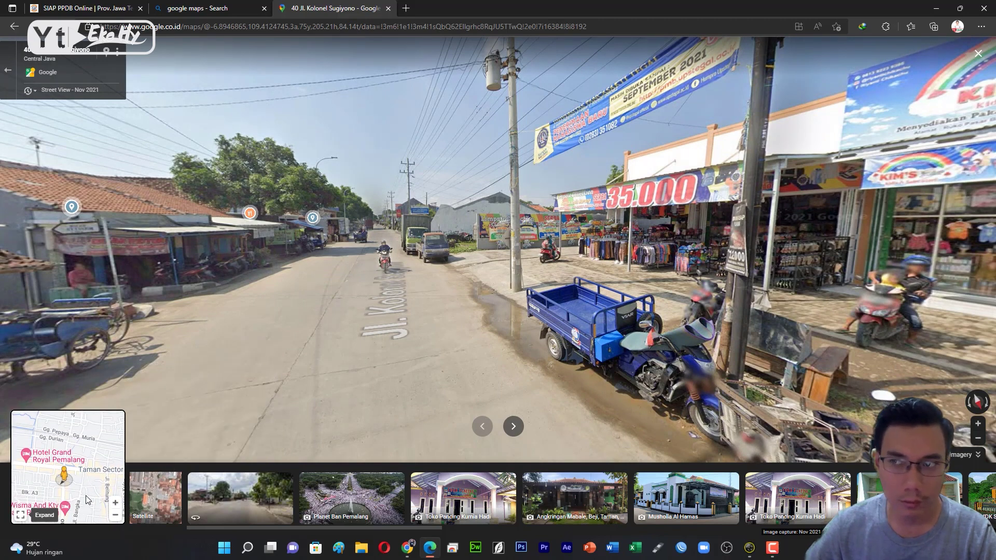
pyautogui.click(978, 54)
pyautogui.moveTo(508, 337); pyautogui.dragTo(479, 257)
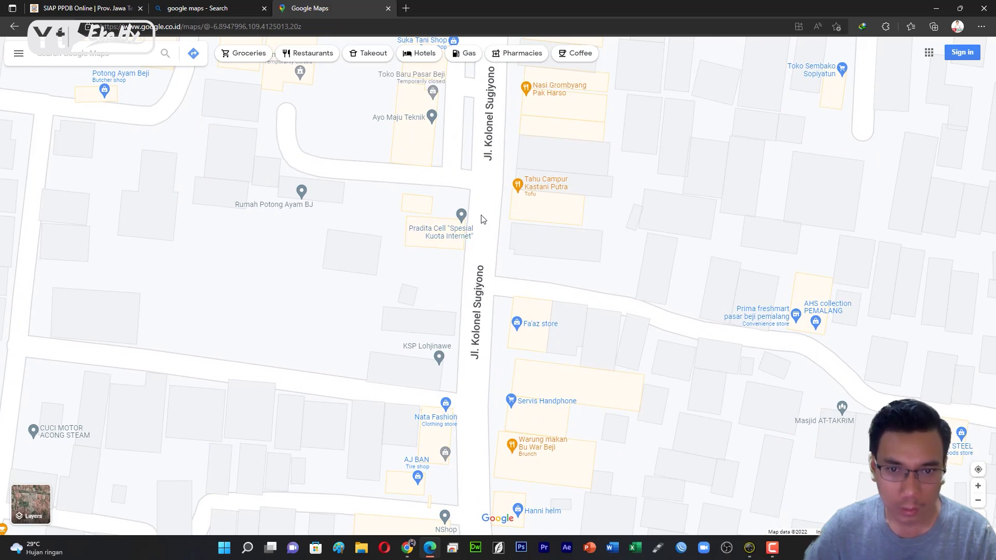
# Pan Google Maps to the home spot east of Jl. Kolonel Sugiyono and check its coordinates.
pyautogui.press('Up')
pyautogui.press('Right')
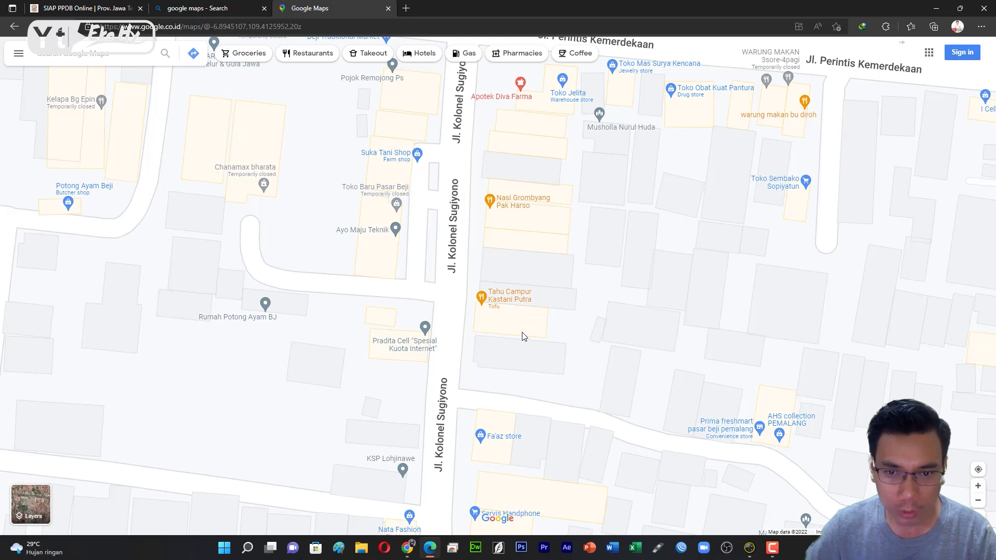
pyautogui.moveTo(644, 403); pyautogui.dragTo(565, 360)
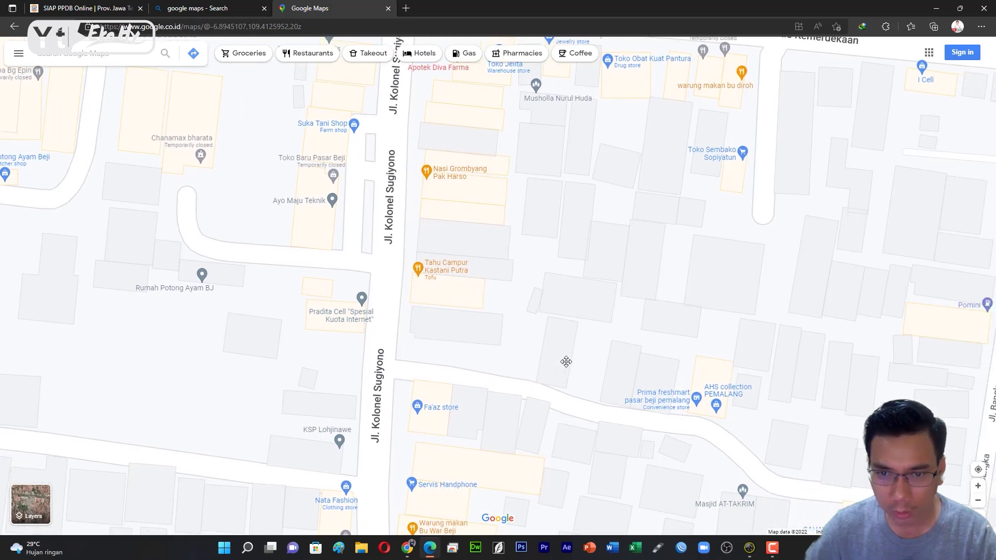
pyautogui.rightClick(612, 369)
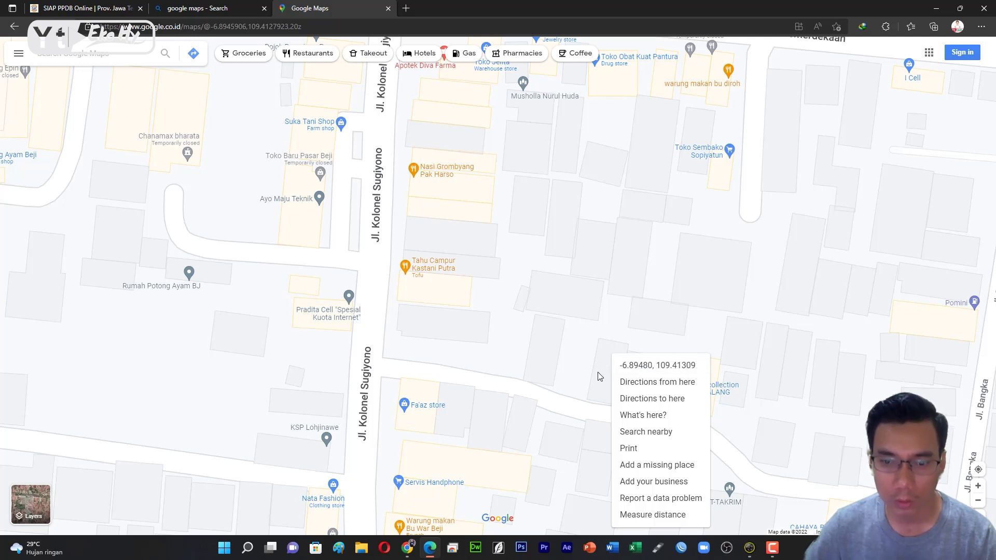
pyautogui.click(600, 342)
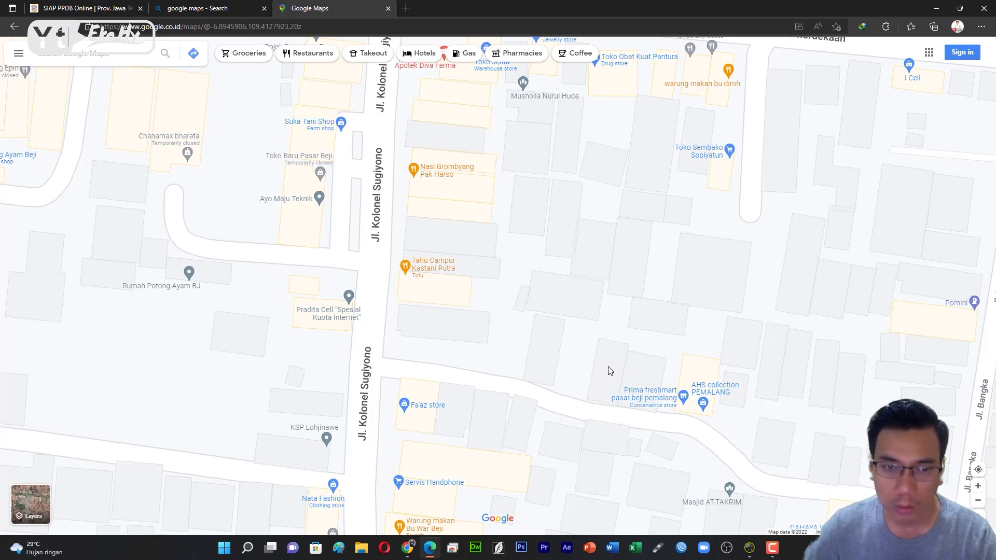
pyautogui.rightClick(606, 372)
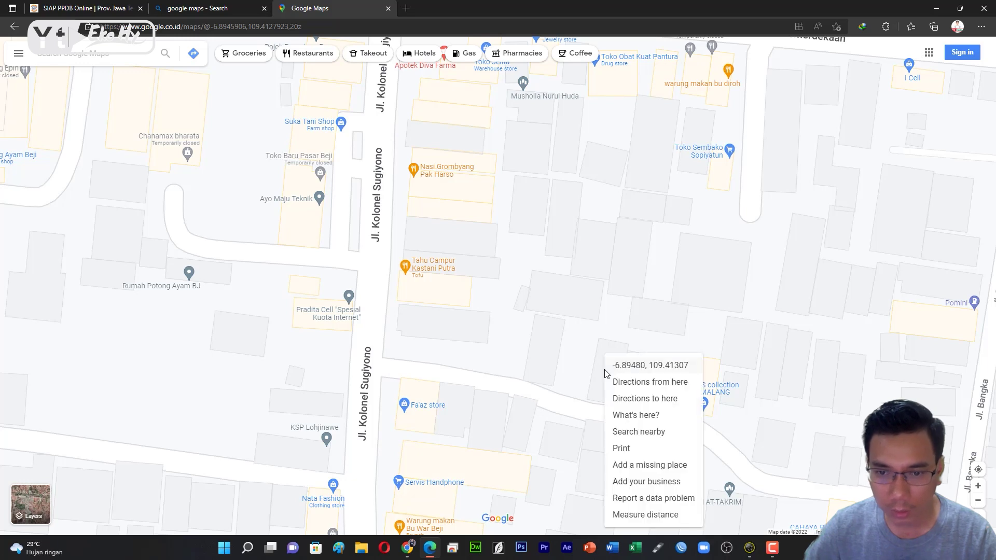
pyautogui.click(644, 367)
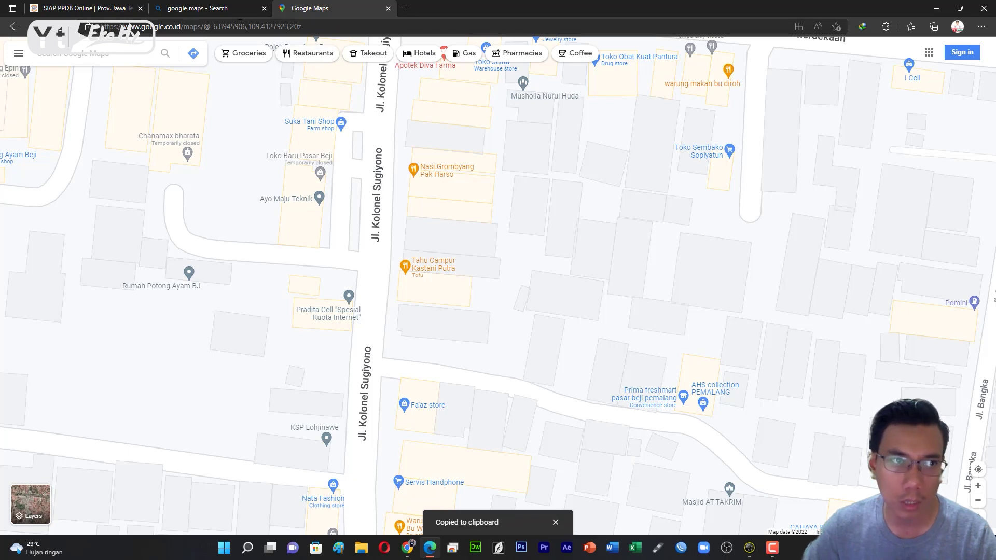
pyautogui.click(66, 9)
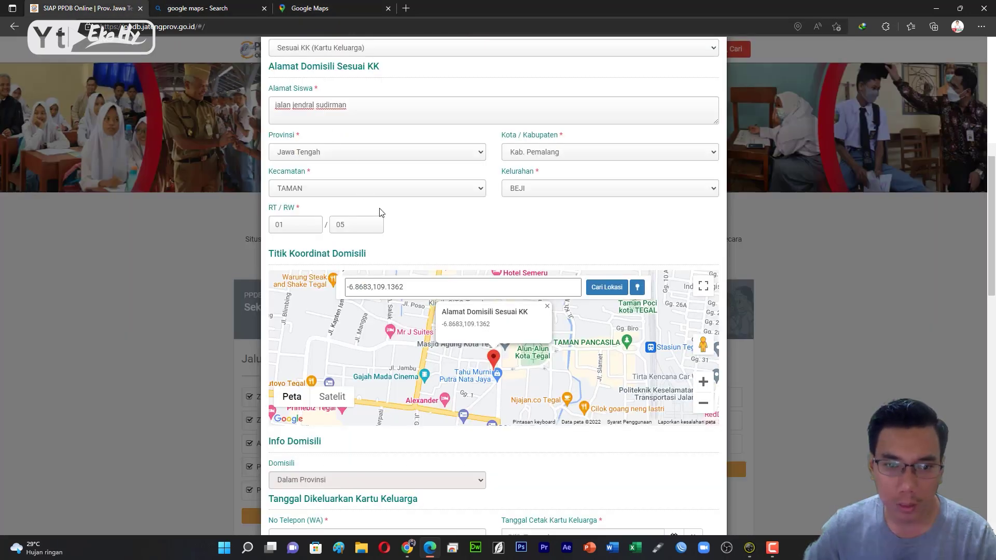
pyautogui.moveTo(446, 286); pyautogui.dragTo(312, 288)
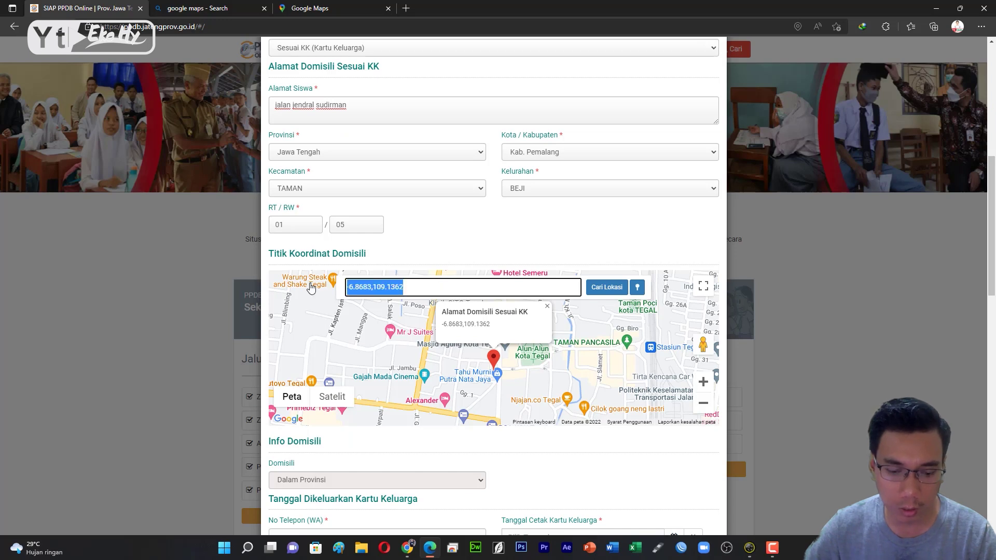
pyautogui.rightClick(358, 286)
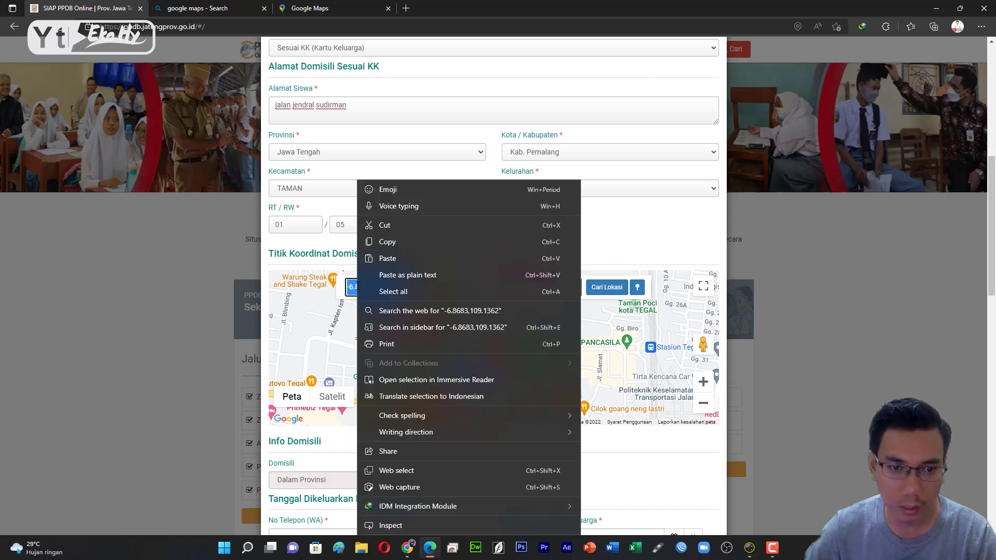
pyautogui.click(401, 254)
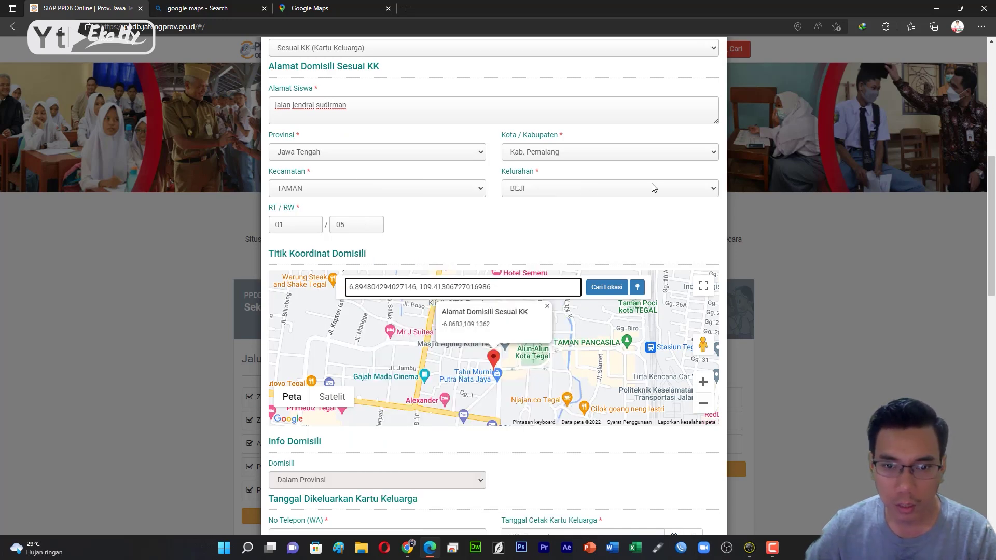
pyautogui.click(607, 287)
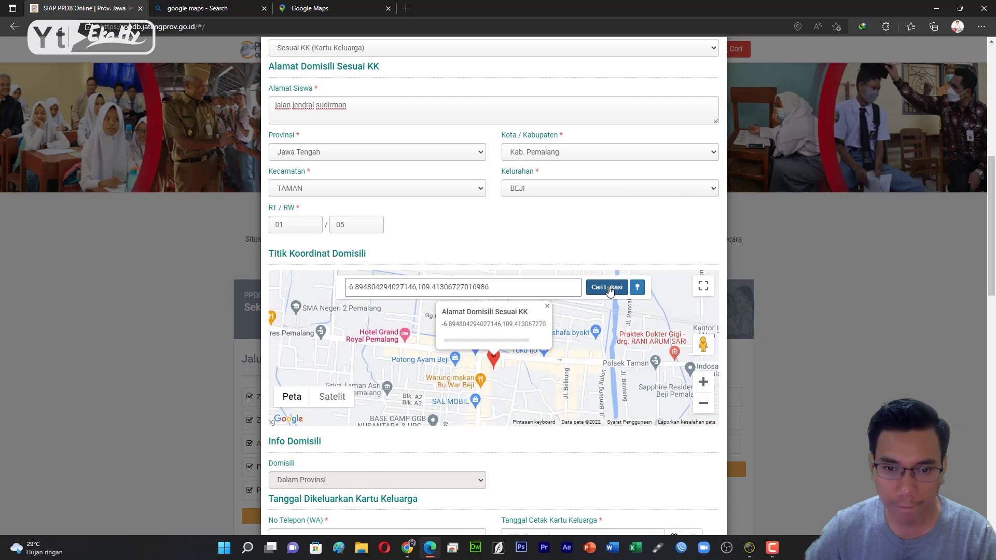